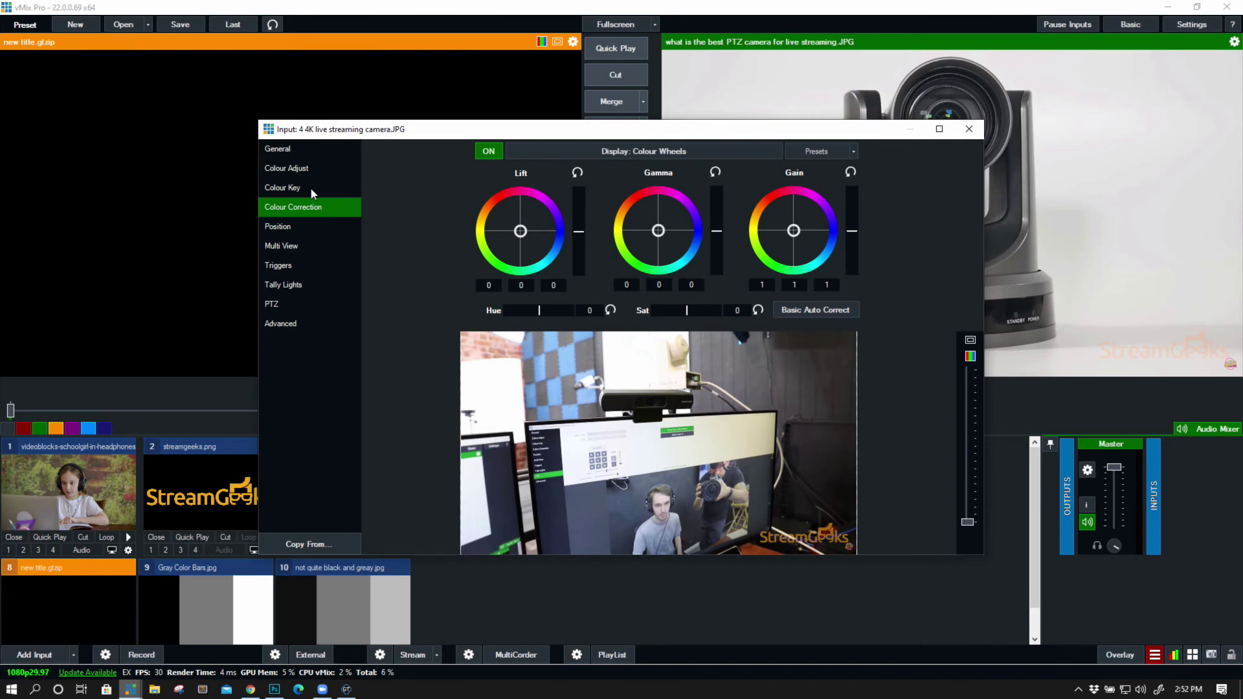
{"action": "left_click", "coordinate": [316, 169]}
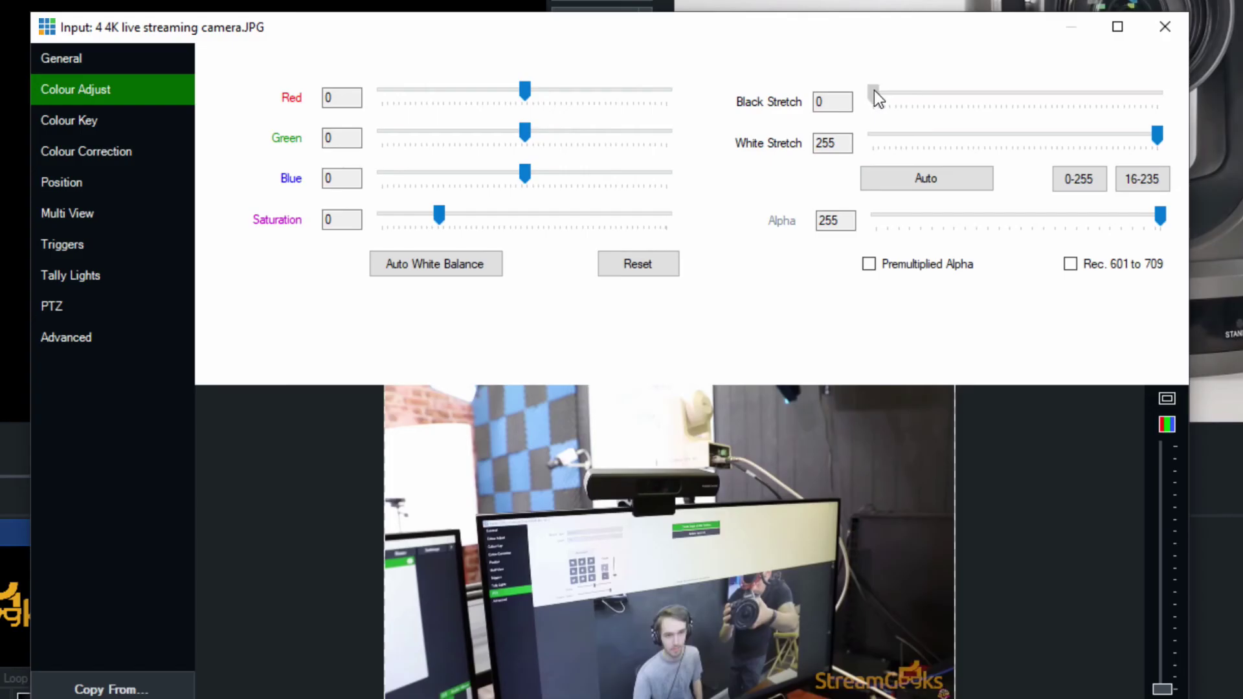
{"action": "left_click_drag", "start_coordinate": [786, 171], "coordinate": [798, 171]}
{"action": "mouse_move", "coordinate": [890, 95]}
{"action": "left_mouse_down"}
{"action": "mouse_move", "coordinate": [942, 91]}
{"action": "mouse_move", "coordinate": [848, 96]}
{"action": "mouse_move", "coordinate": [918, 97]}
{"action": "mouse_move", "coordinate": [875, 98]}
{"action": "mouse_move", "coordinate": [906, 102]}
{"action": "left_mouse_up"}
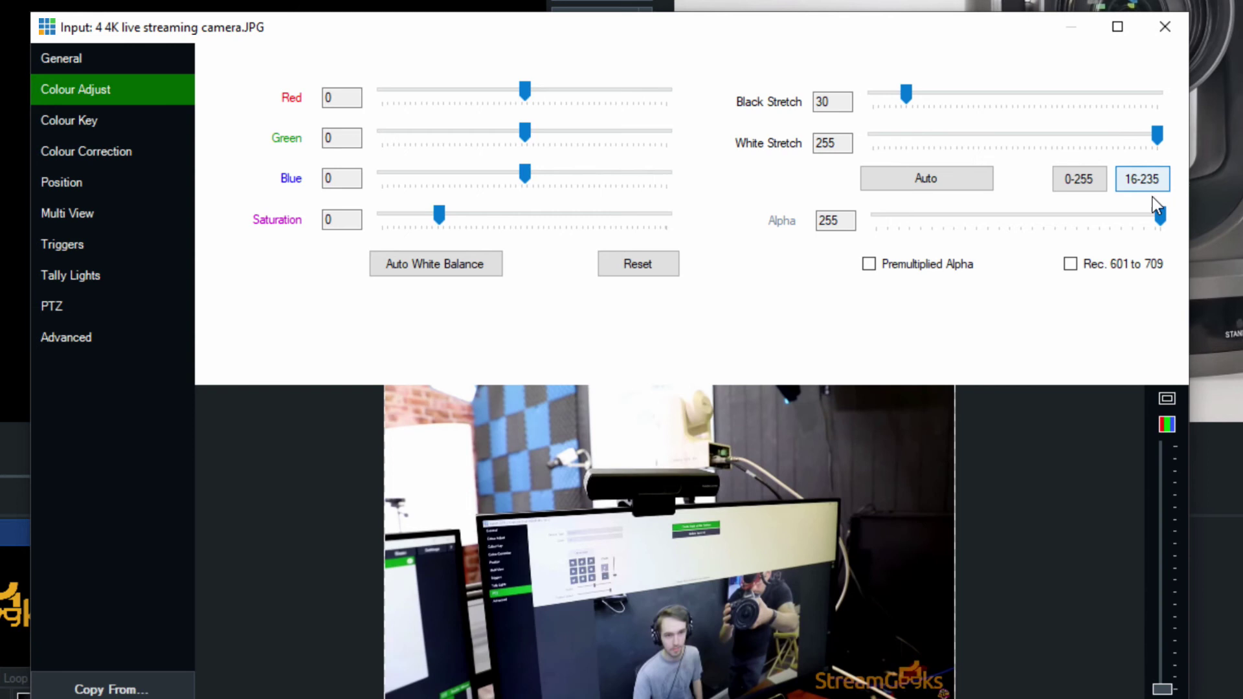
{"action": "mouse_move", "coordinate": [1162, 222]}
{"action": "left_mouse_down"}
{"action": "mouse_move", "coordinate": [1100, 216]}
{"action": "mouse_move", "coordinate": [1162, 218]}
{"action": "left_mouse_up"}
{"action": "left_click_drag", "start_coordinate": [1157, 137], "coordinate": [1183, 143]}
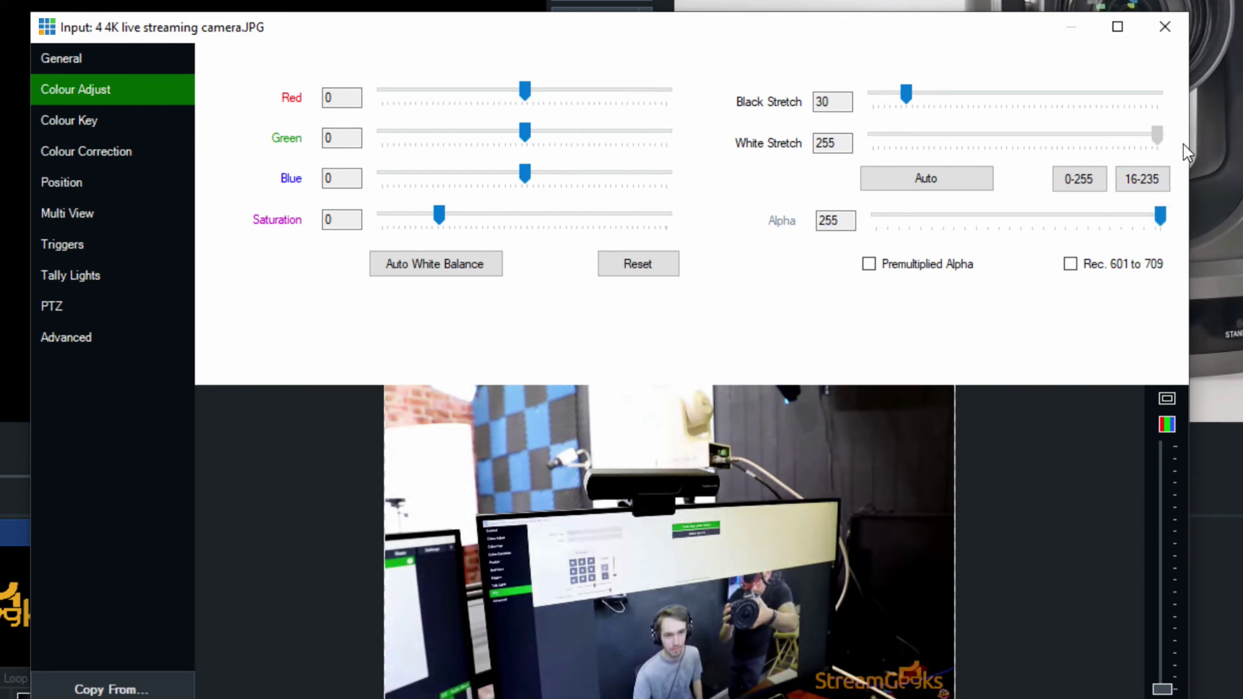
{"action": "left_click_drag", "start_coordinate": [906, 94], "coordinate": [676, 2]}
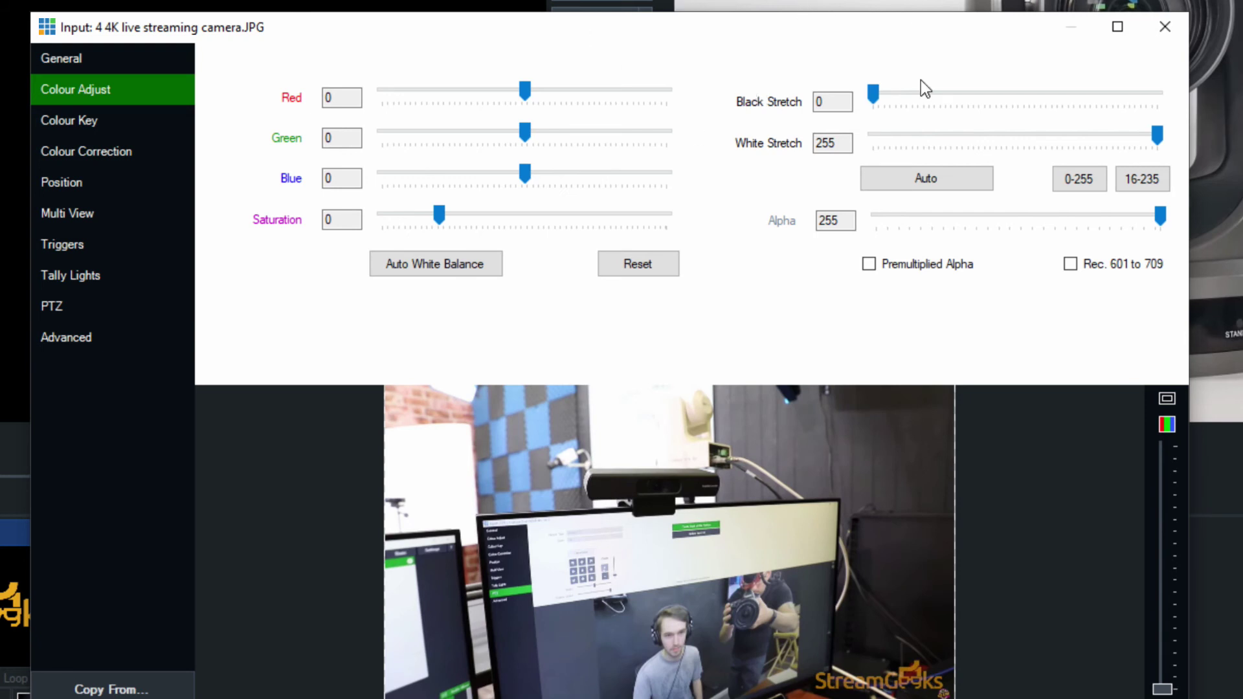
Show the camera's RGB waveform beside the preview, then as a full-size RGB waveform.
{"action": "left_click", "coordinate": [1164, 398]}
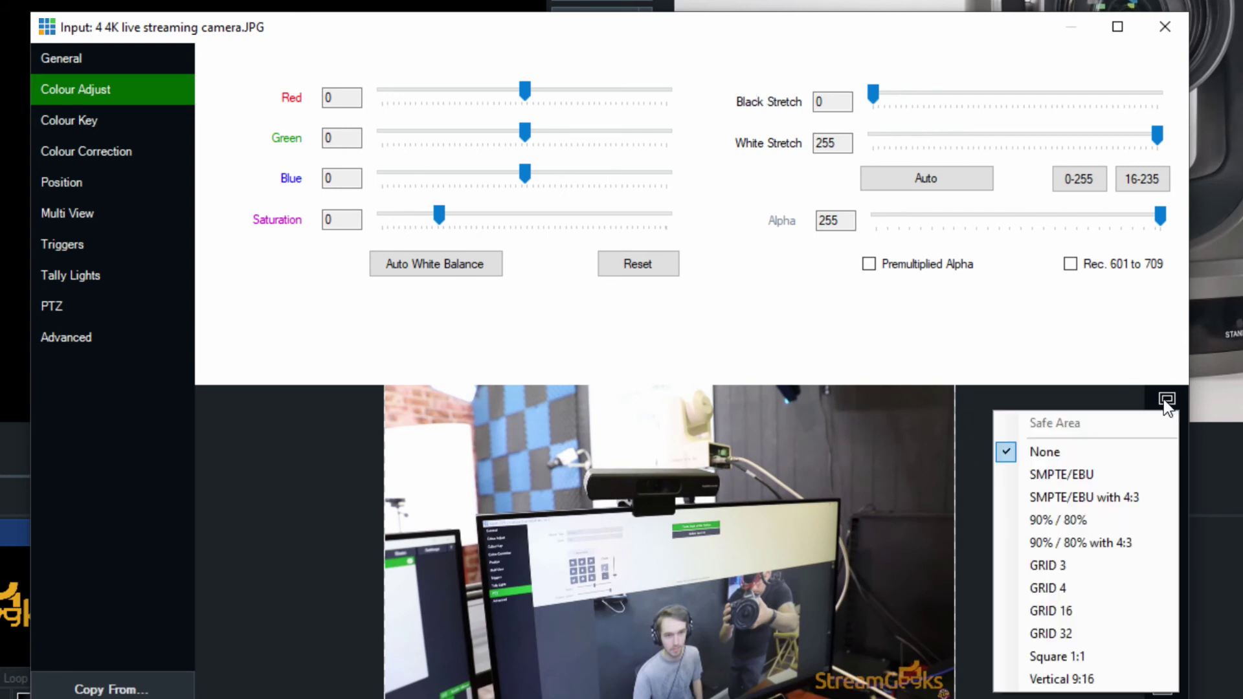
{"action": "left_click", "coordinate": [1166, 426]}
{"action": "left_click", "coordinate": [1166, 426]}
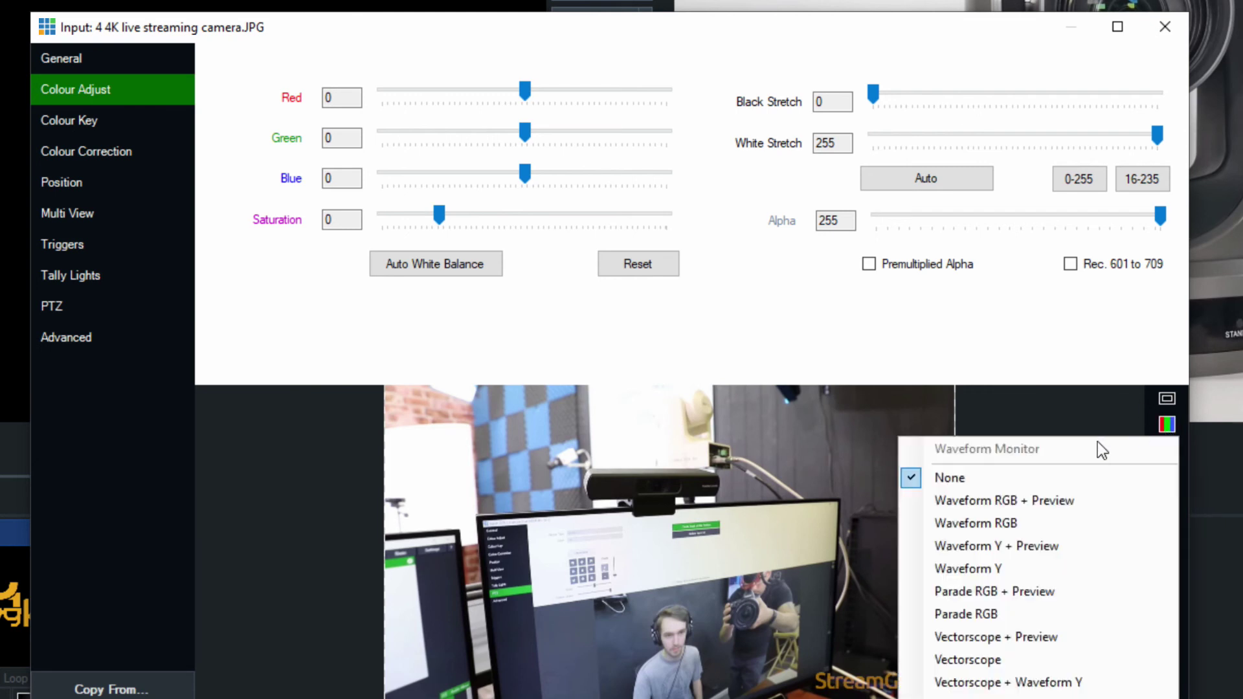
{"action": "left_click", "coordinate": [1095, 500]}
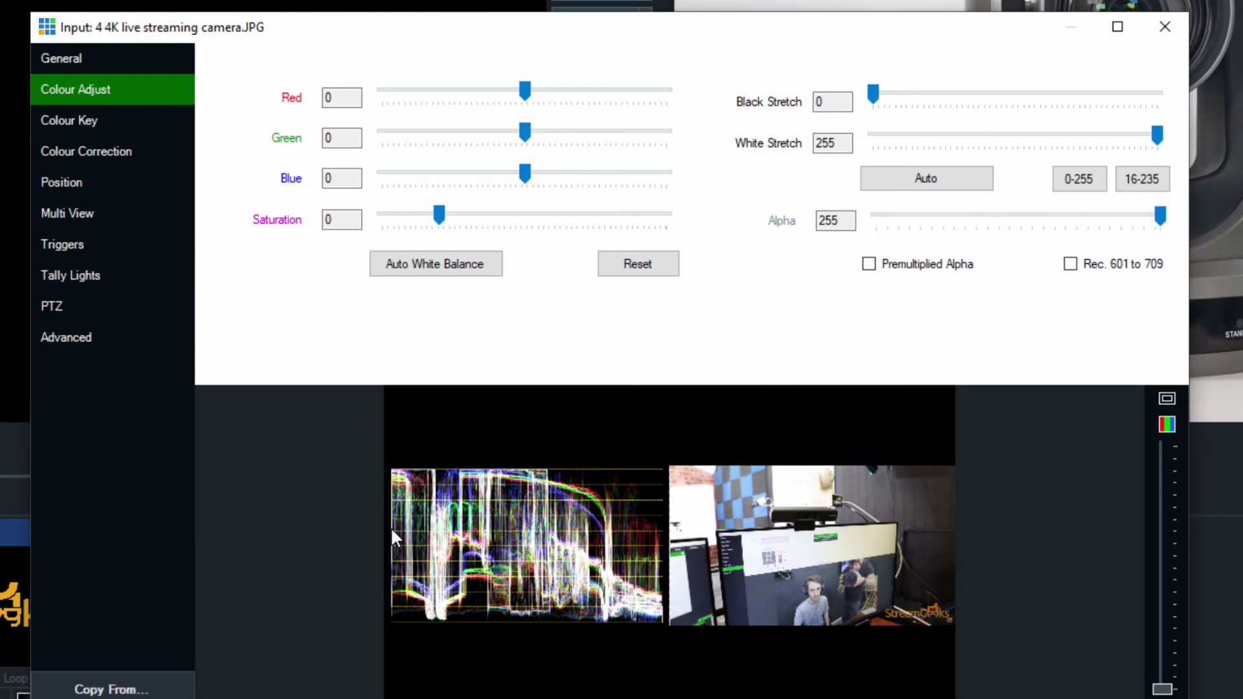
{"action": "left_click", "coordinate": [1166, 425]}
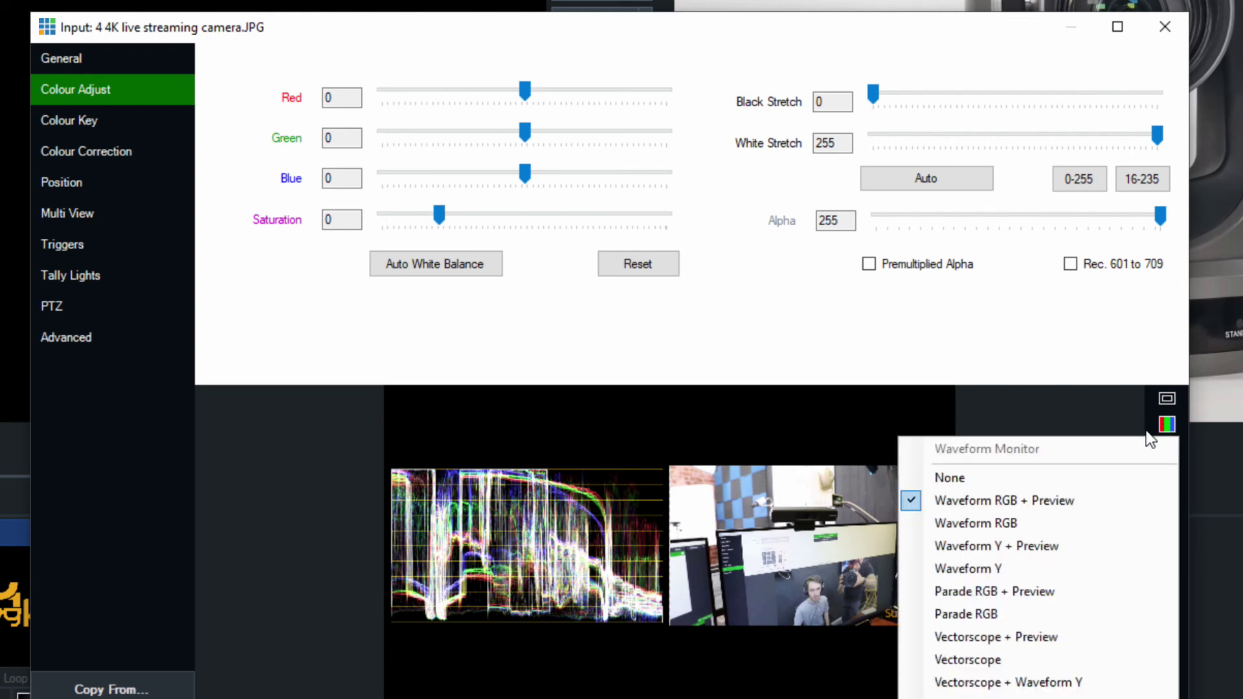
{"action": "left_click", "coordinate": [1094, 522]}
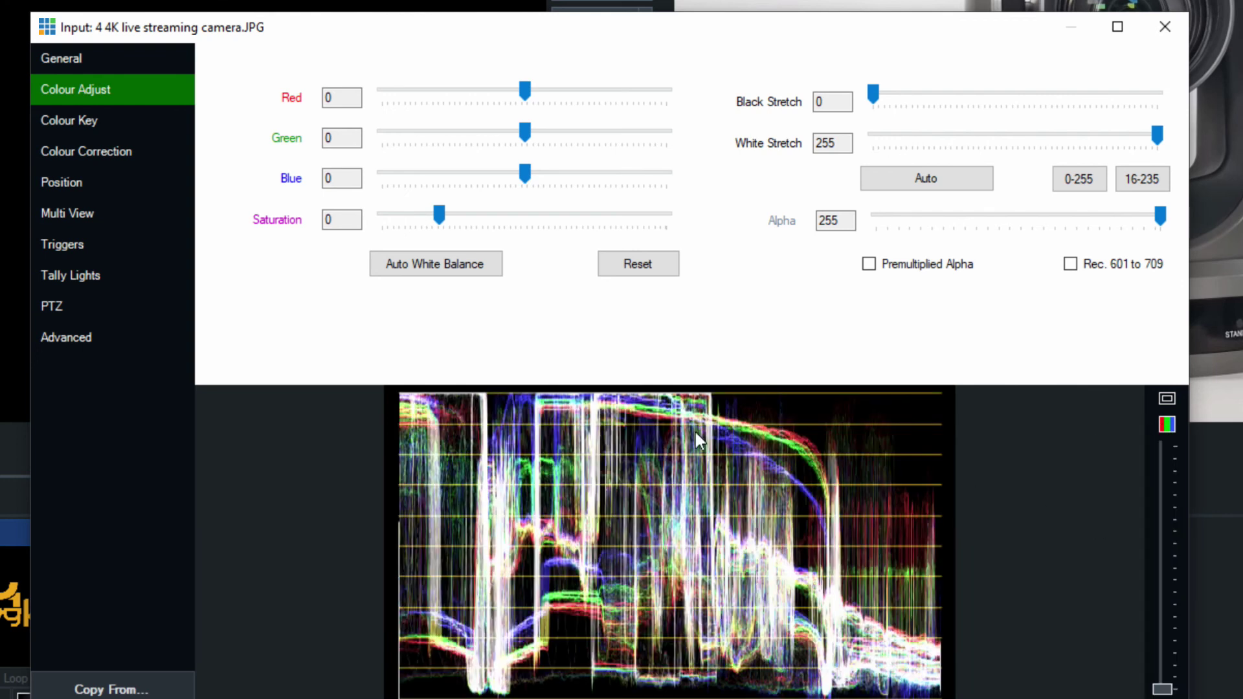
Try the luma-only waveform, RGB waveform with preview, and vectorscope-only scope modes.
{"action": "left_click", "coordinate": [1168, 424]}
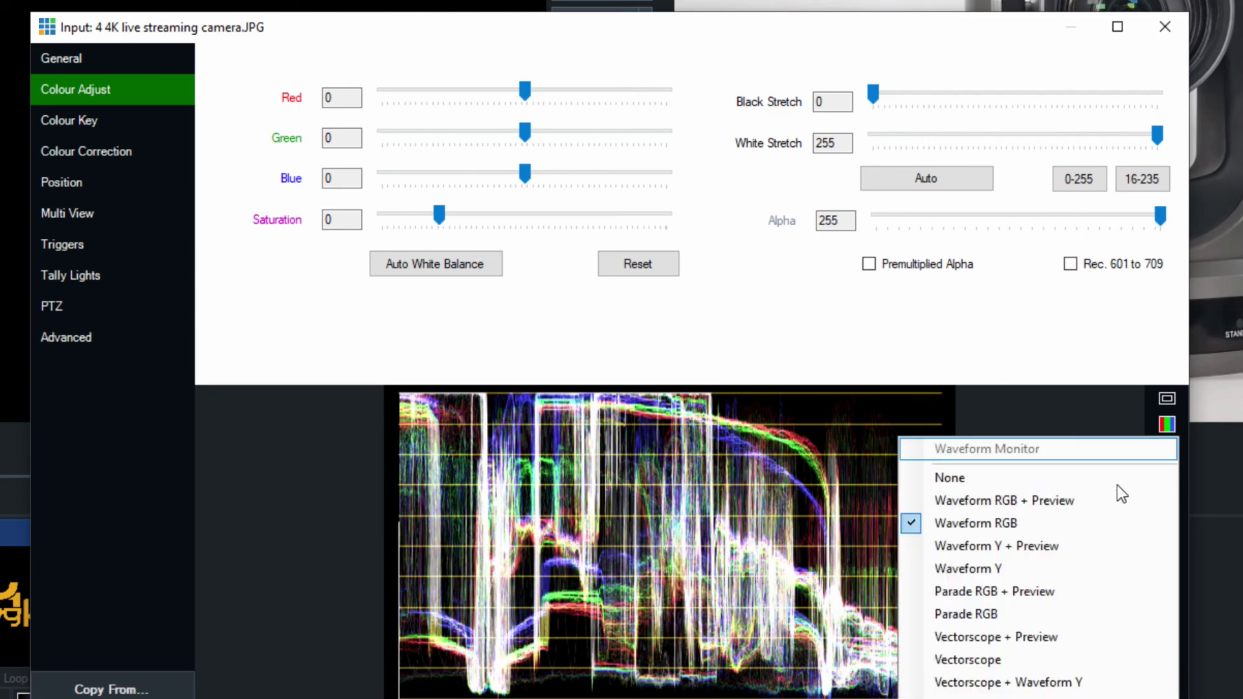
{"action": "left_click", "coordinate": [1094, 570]}
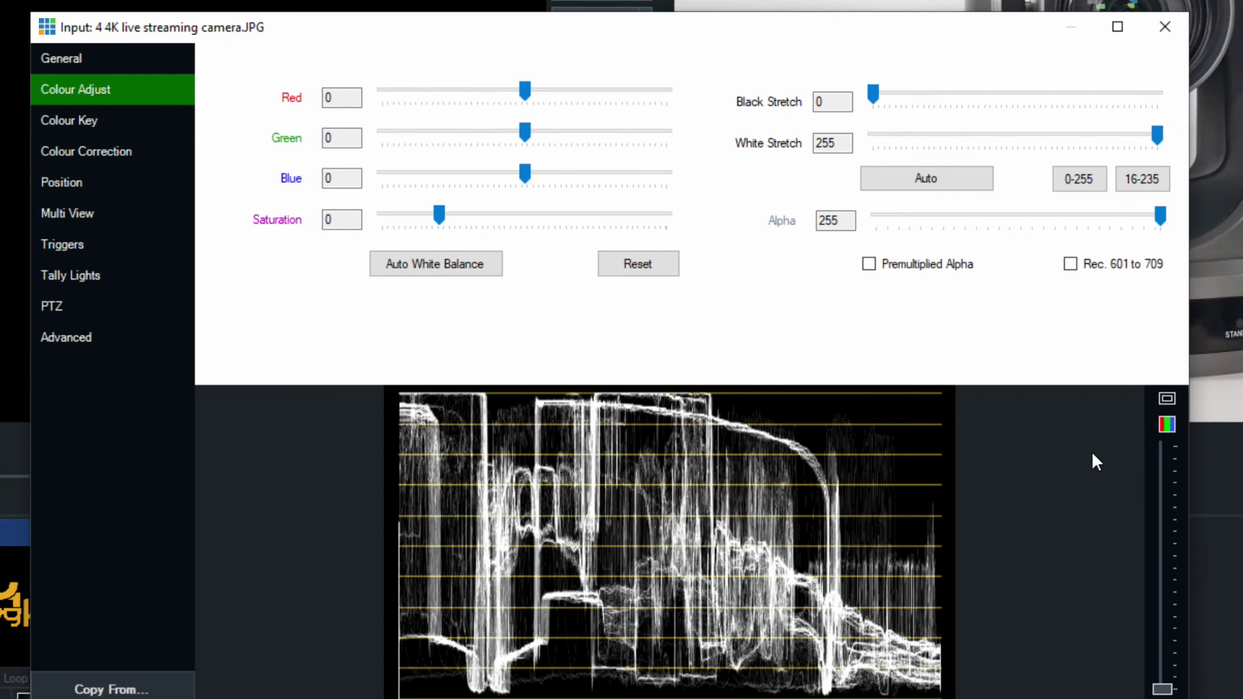
{"action": "left_click", "coordinate": [1167, 424]}
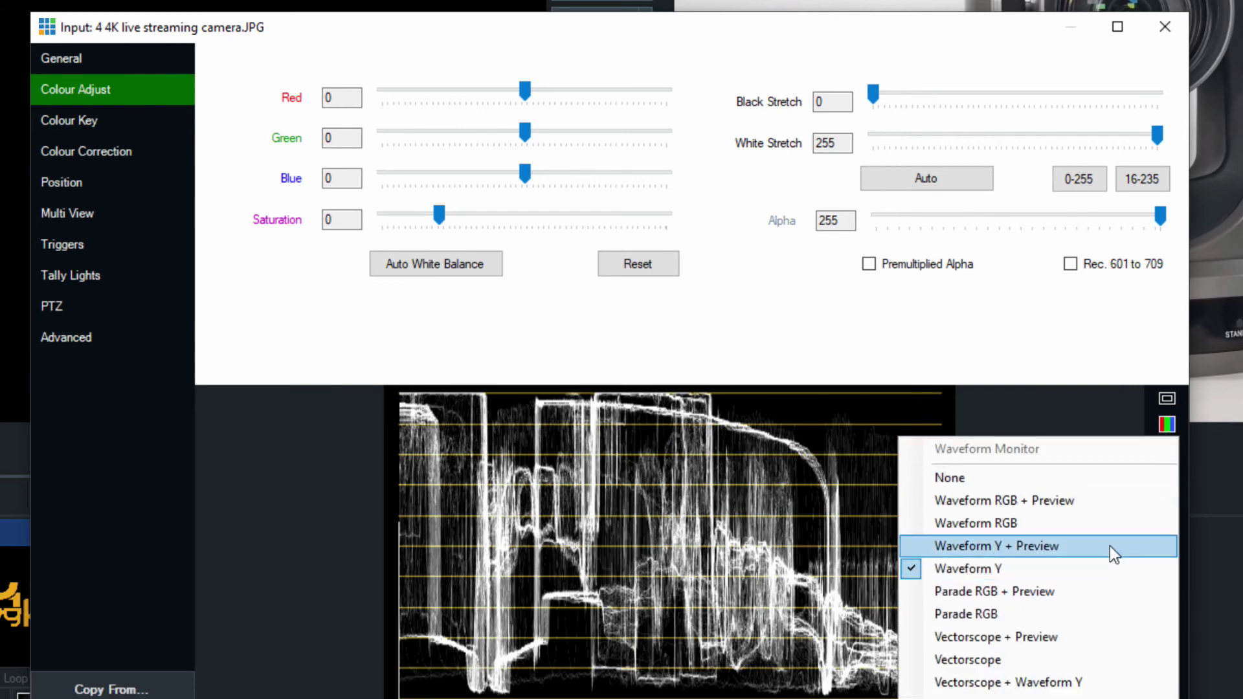
{"action": "left_click", "coordinate": [1102, 500]}
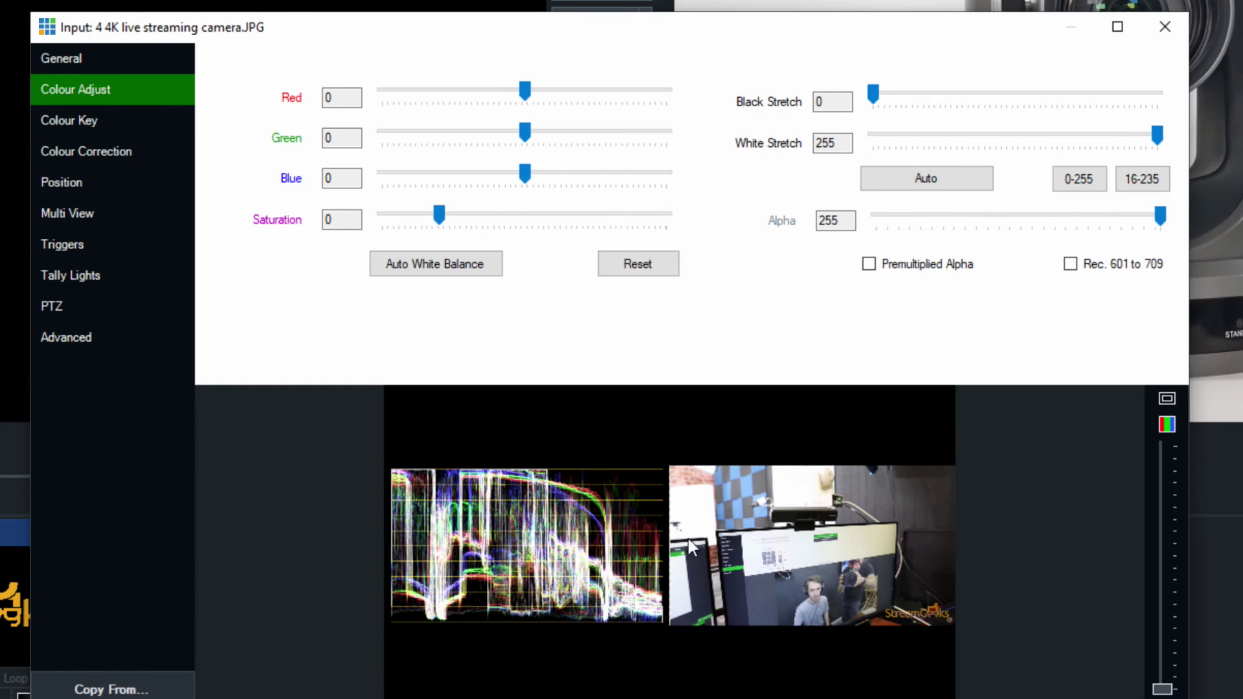
{"action": "left_click", "coordinate": [1167, 425]}
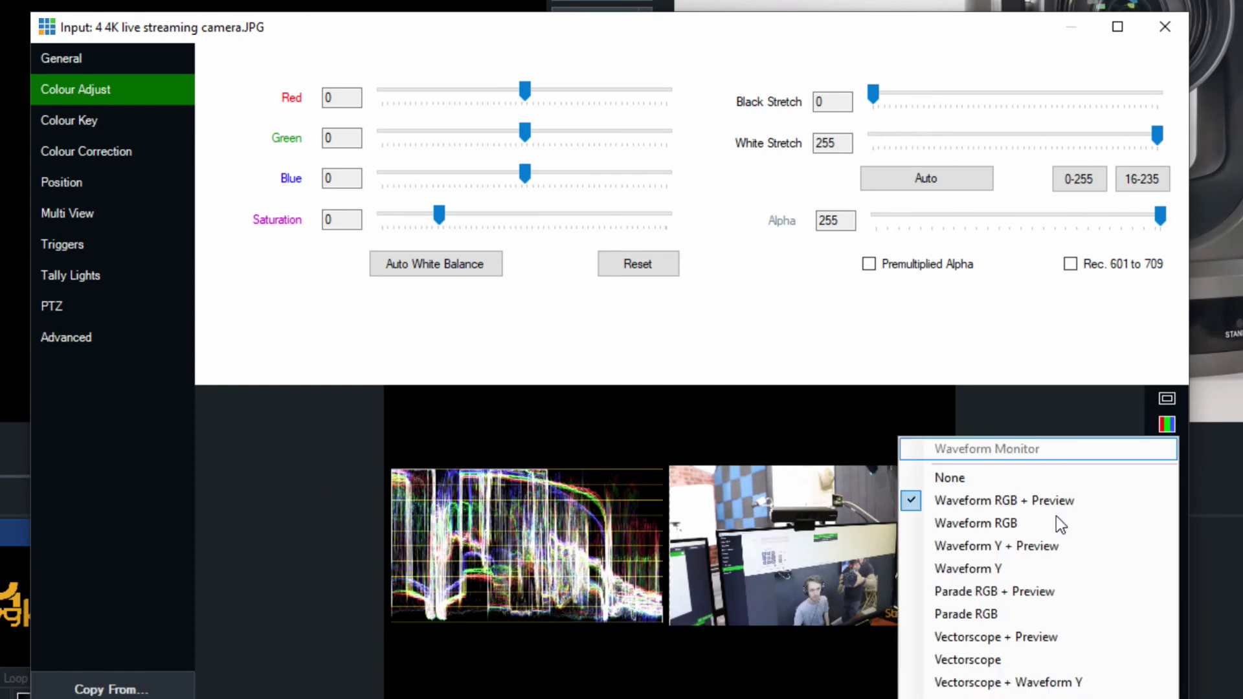
{"action": "left_click", "coordinate": [1029, 656]}
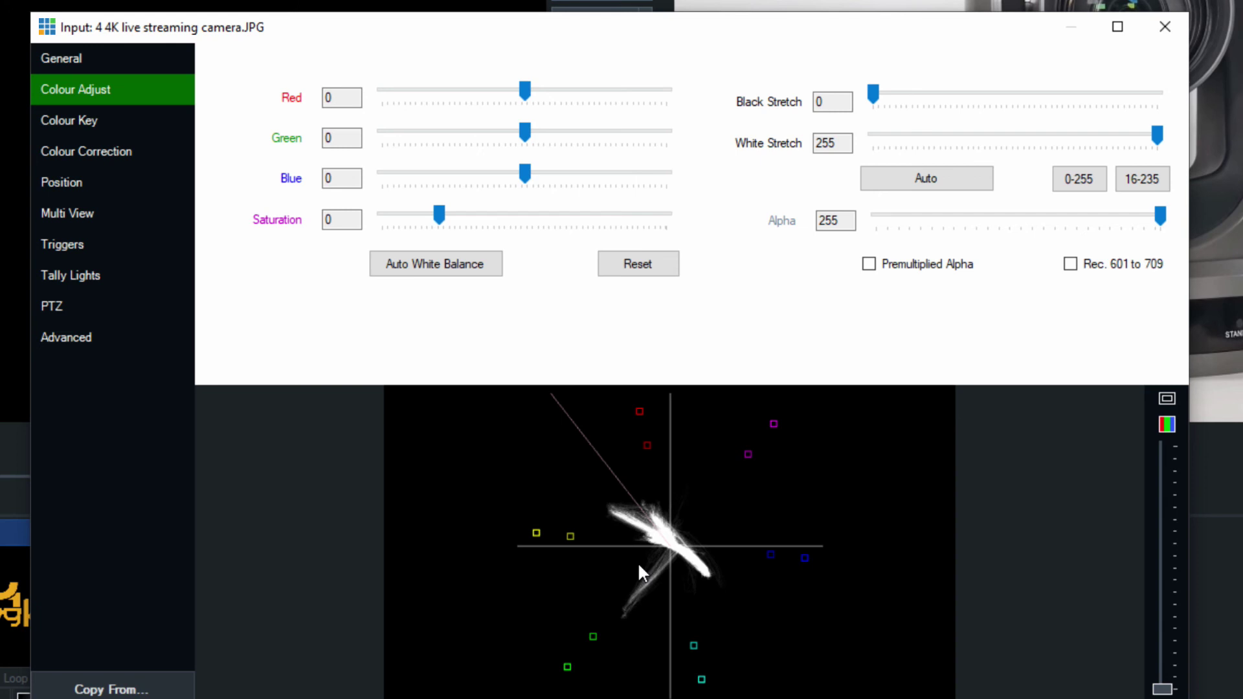
Set the scope to None and raise Black Stretch to 19, leaving White Stretch at 255.
{"action": "left_click", "coordinate": [1165, 424]}
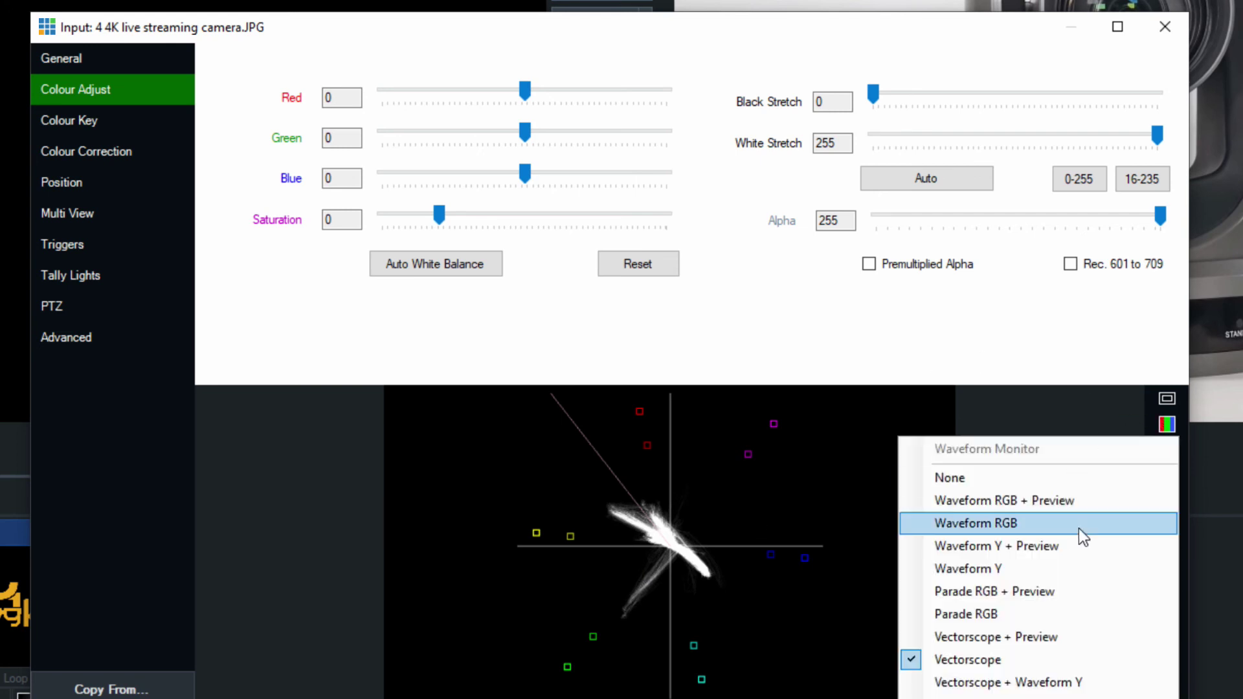
{"action": "left_click", "coordinate": [1043, 488]}
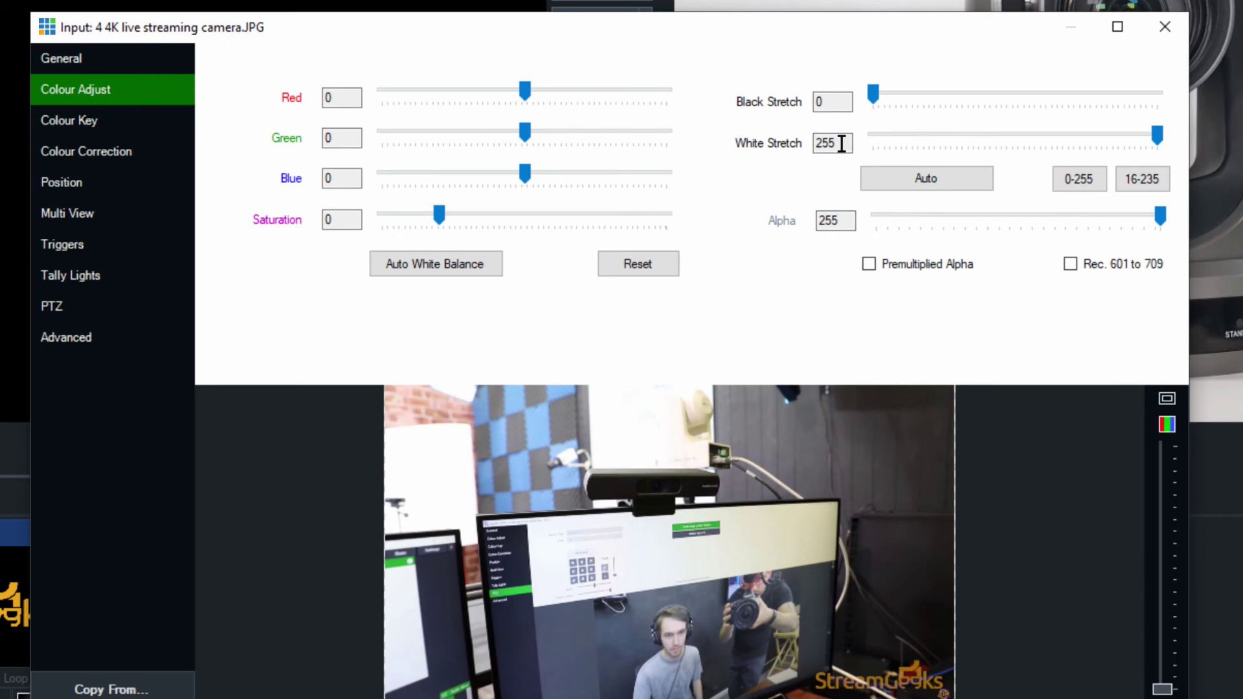
{"action": "mouse_move", "coordinate": [874, 97]}
{"action": "left_mouse_down"}
{"action": "mouse_move", "coordinate": [926, 107]}
{"action": "mouse_move", "coordinate": [860, 93]}
{"action": "mouse_move", "coordinate": [894, 94]}
{"action": "left_mouse_up"}
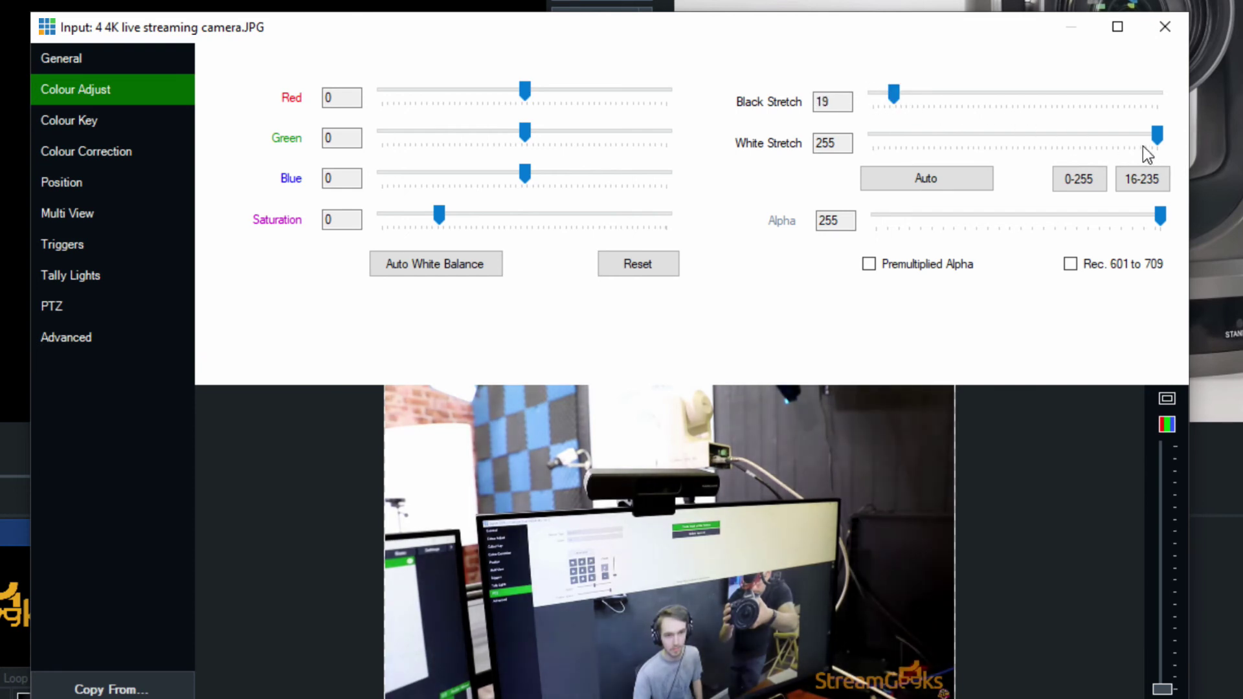
{"action": "mouse_move", "coordinate": [1155, 139]}
{"action": "left_mouse_down"}
{"action": "mouse_move", "coordinate": [1090, 135]}
{"action": "mouse_move", "coordinate": [1159, 135]}
{"action": "left_mouse_up"}
Tint the Lift, Gamma and Gain wheels off centre, then reset them to Lift 0, Gamma 0, Gain 1.
{"action": "left_click", "coordinate": [154, 153]}
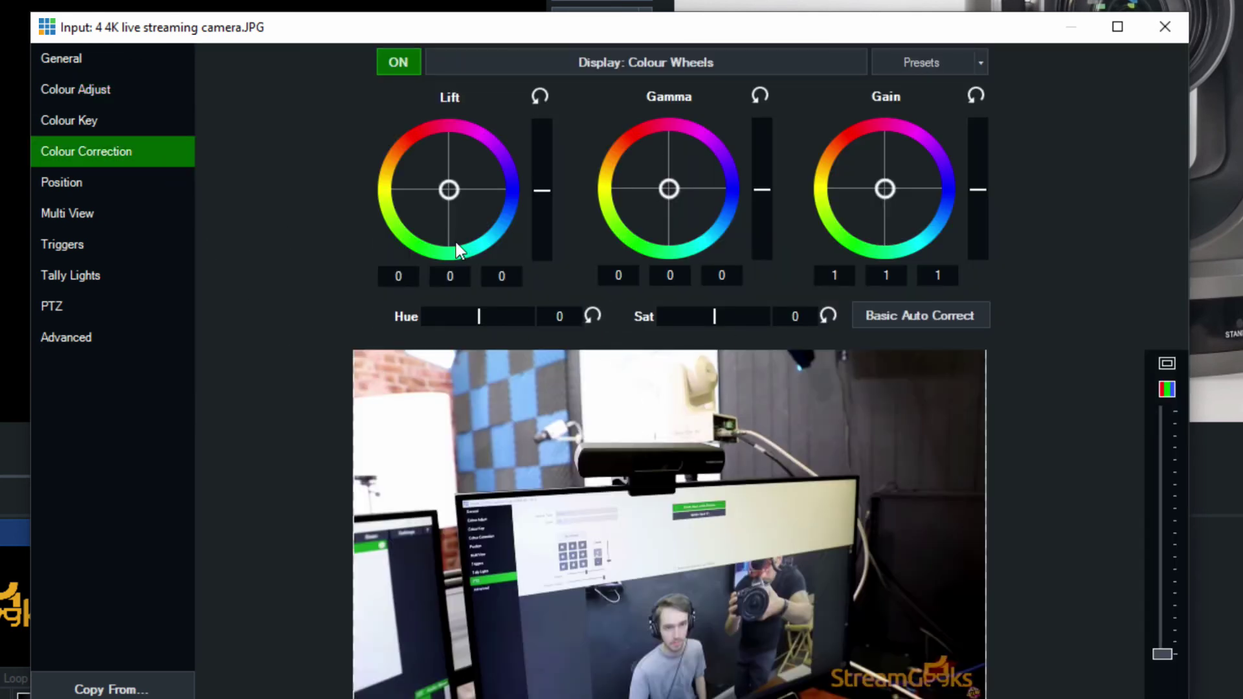
{"action": "mouse_move", "coordinate": [457, 207]}
{"action": "left_mouse_down"}
{"action": "mouse_move", "coordinate": [468, 184]}
{"action": "mouse_move", "coordinate": [433, 169]}
{"action": "mouse_move", "coordinate": [462, 211]}
{"action": "left_mouse_up"}
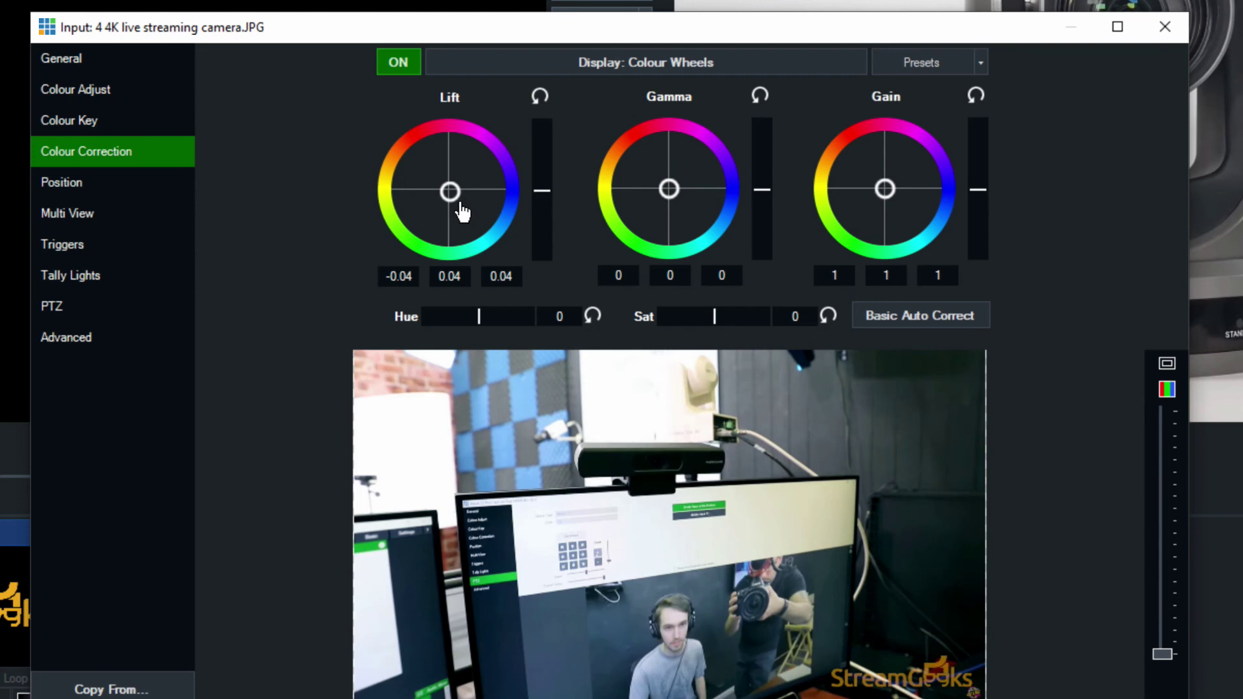
{"action": "mouse_move", "coordinate": [462, 211]}
{"action": "left_mouse_down"}
{"action": "mouse_move", "coordinate": [482, 197]}
{"action": "mouse_move", "coordinate": [451, 195]}
{"action": "left_mouse_up"}
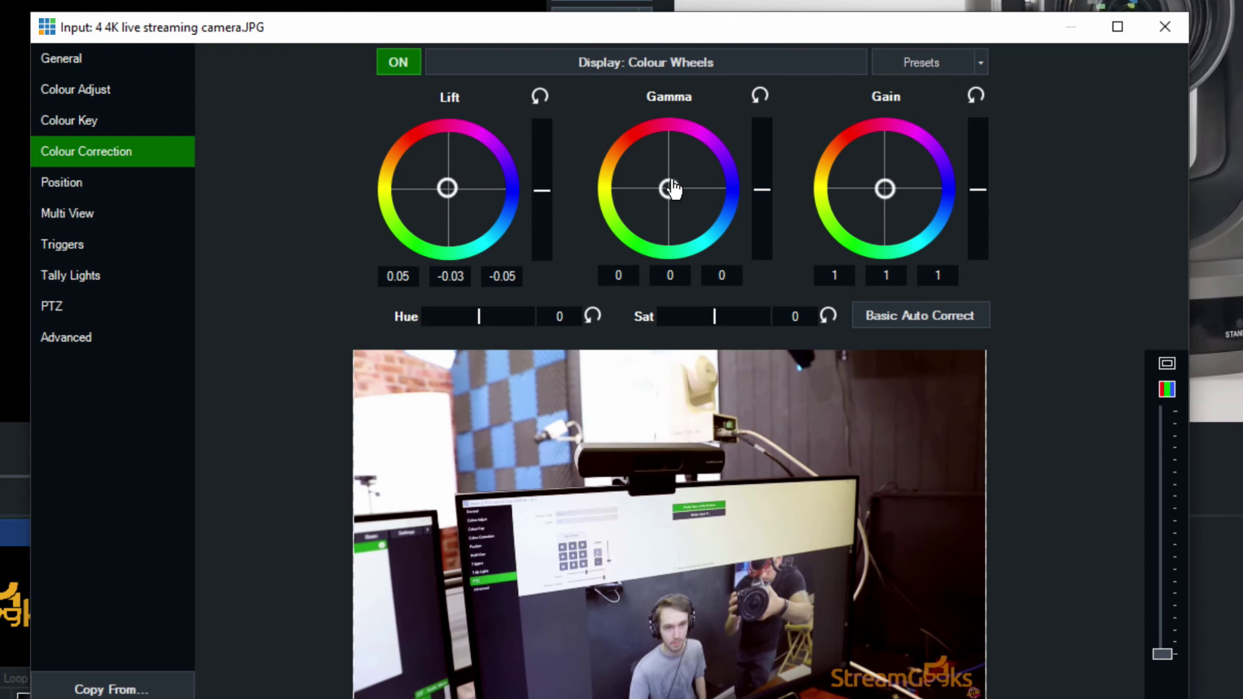
{"action": "mouse_move", "coordinate": [671, 188]}
{"action": "left_mouse_down"}
{"action": "mouse_move", "coordinate": [676, 176]}
{"action": "mouse_move", "coordinate": [657, 169]}
{"action": "mouse_move", "coordinate": [702, 177]}
{"action": "mouse_move", "coordinate": [666, 190]}
{"action": "mouse_move", "coordinate": [726, 213]}
{"action": "mouse_move", "coordinate": [659, 202]}
{"action": "left_mouse_up"}
{"action": "left_click_drag", "start_coordinate": [898, 195], "coordinate": [859, 199]}
{"action": "left_click", "coordinate": [976, 96]}
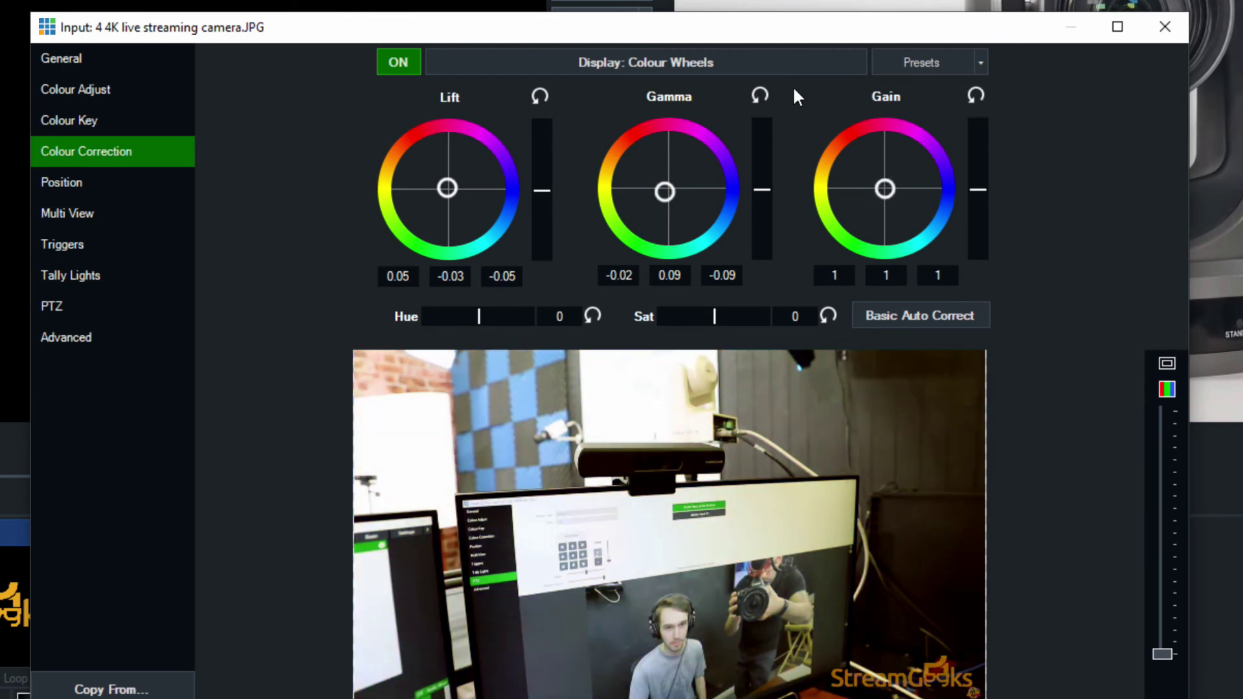
{"action": "left_click", "coordinate": [760, 96]}
{"action": "left_click", "coordinate": [540, 96]}
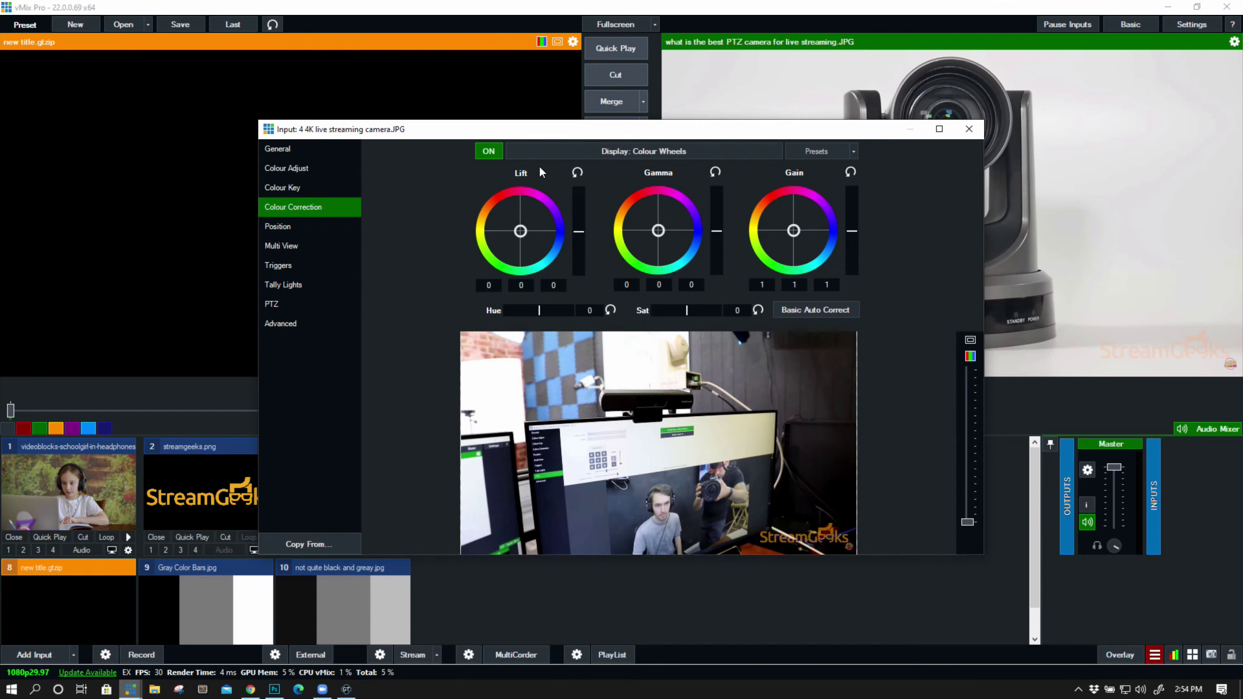
In per-channel bars view, reset Gamma and lower its blue channel to -0.22 plus green and red.
{"action": "left_click_drag", "start_coordinate": [657, 231], "coordinate": [732, 239]}
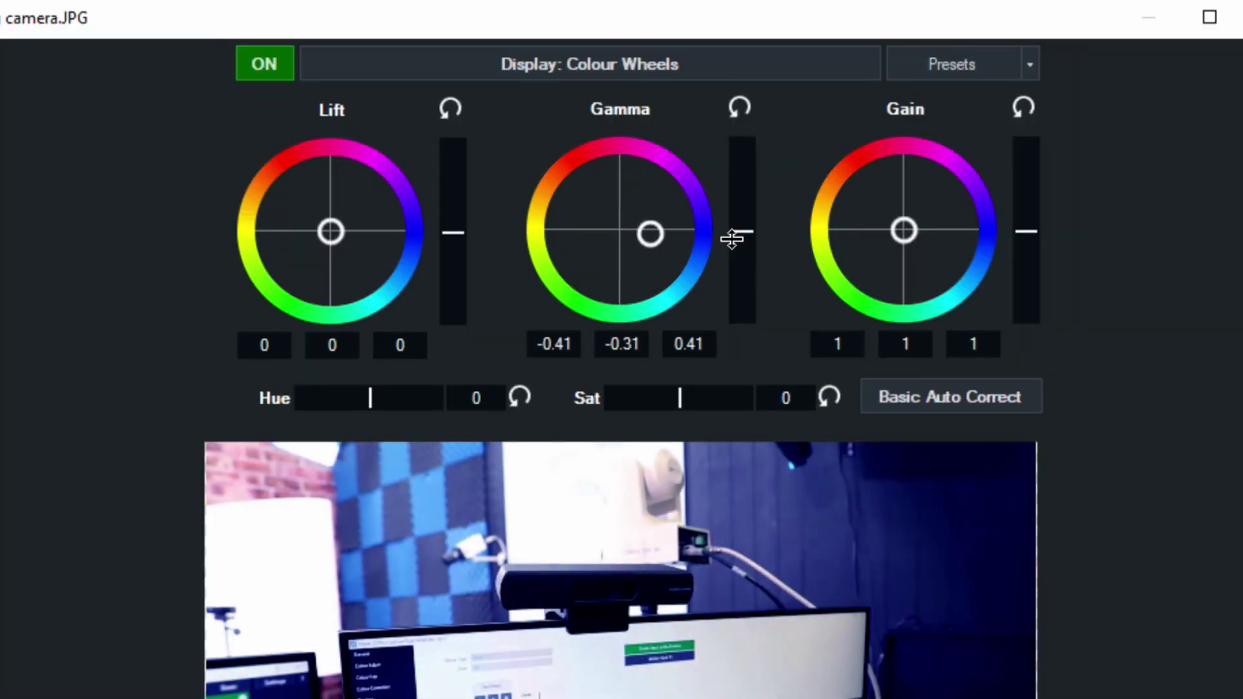
{"action": "left_click", "coordinate": [558, 60]}
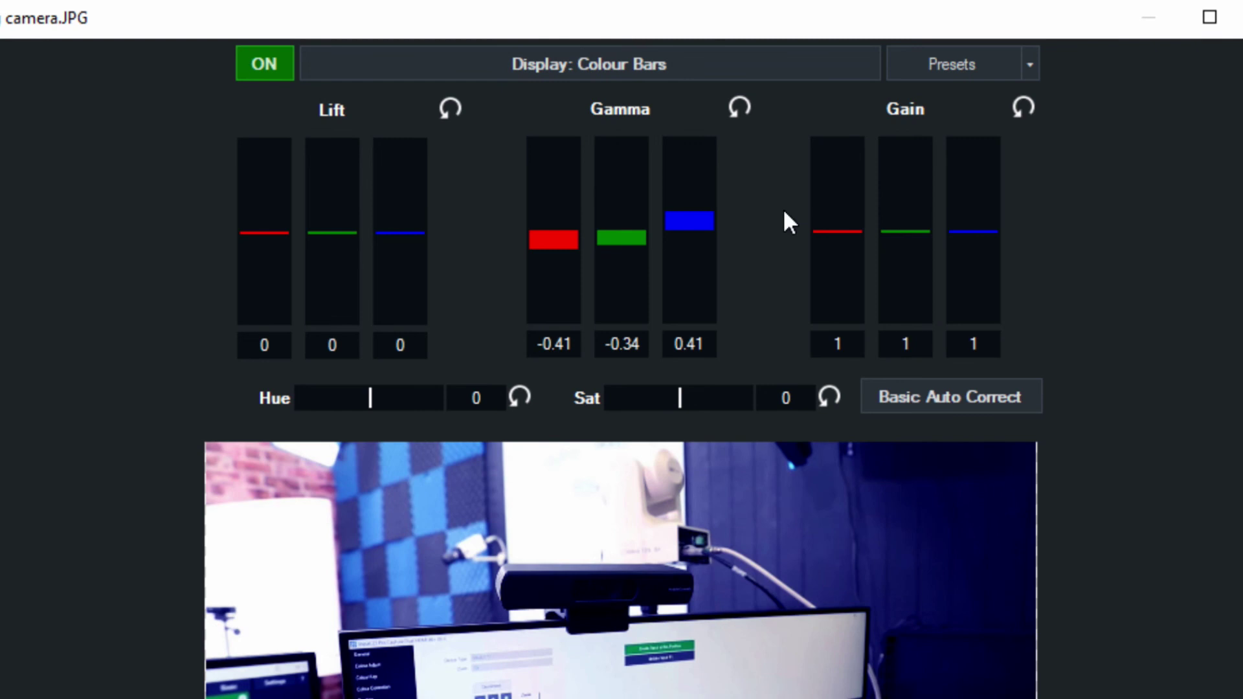
{"action": "left_click", "coordinate": [740, 108]}
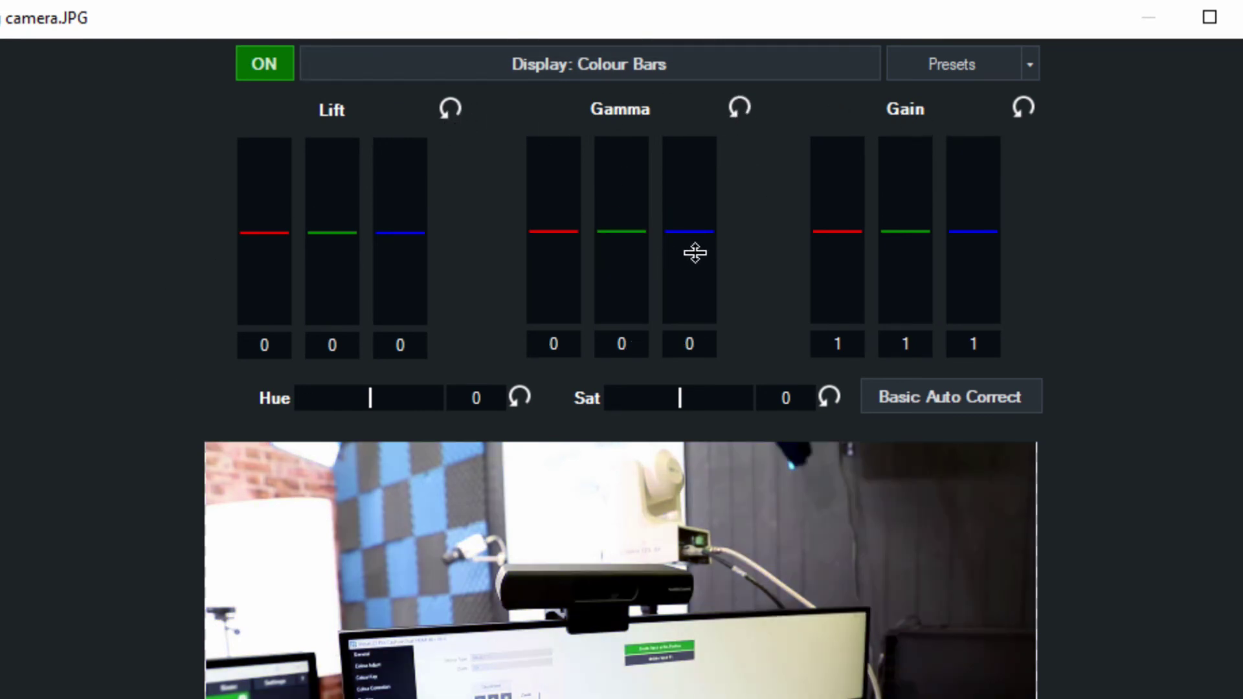
{"action": "left_click_drag", "start_coordinate": [693, 252], "coordinate": [658, 214]}
{"action": "left_click_drag", "start_coordinate": [563, 241], "coordinate": [557, 282]}
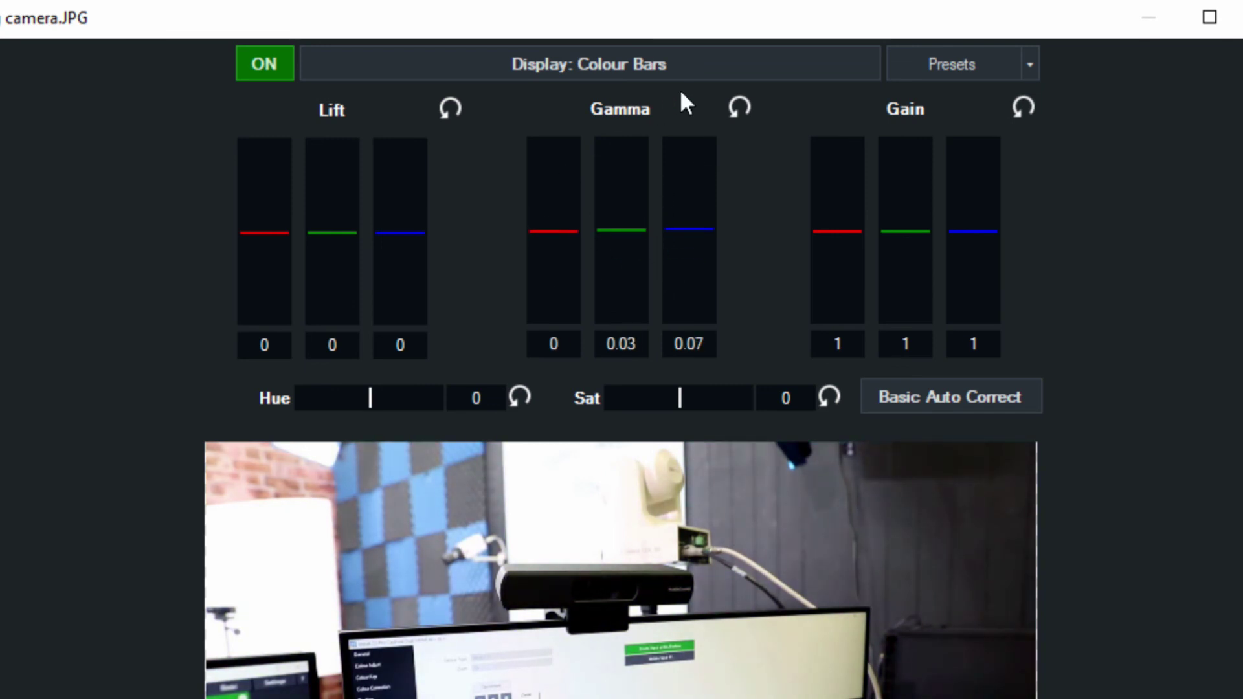
Push the Gamma colour wheel toward blue, then in bars view reset Gamma to 0/0/0.
{"action": "left_click", "coordinate": [544, 62]}
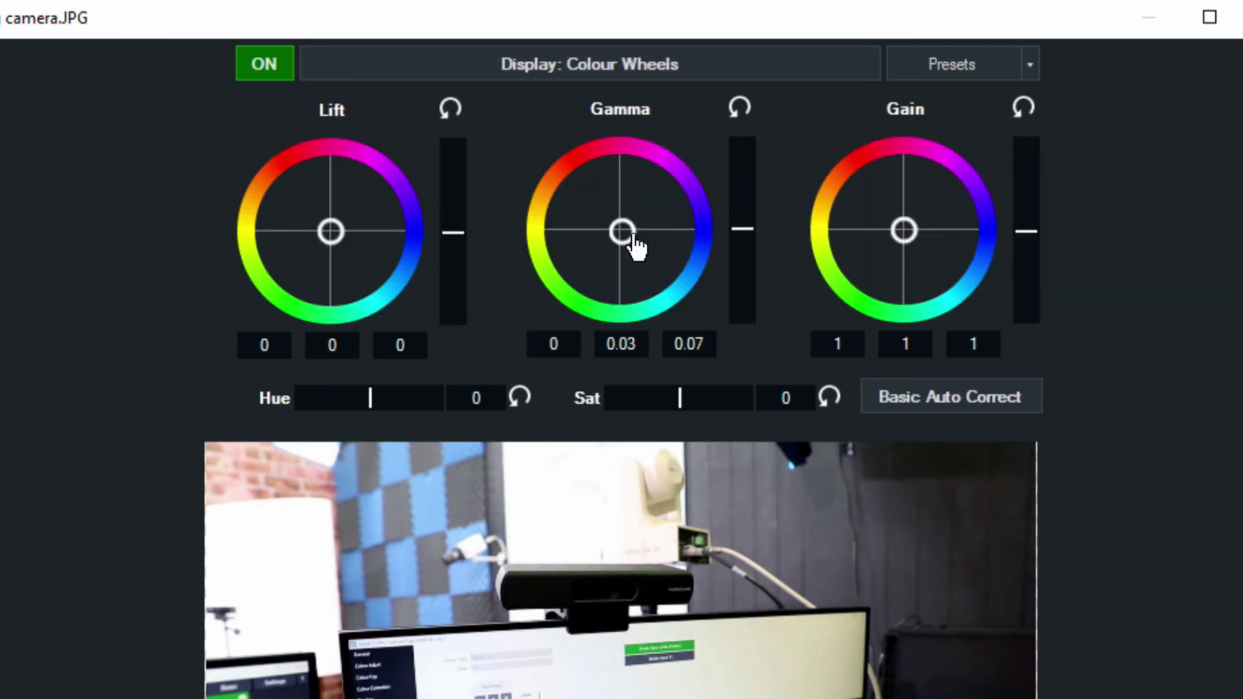
{"action": "left_click_drag", "start_coordinate": [633, 244], "coordinate": [734, 246]}
{"action": "left_click", "coordinate": [712, 64]}
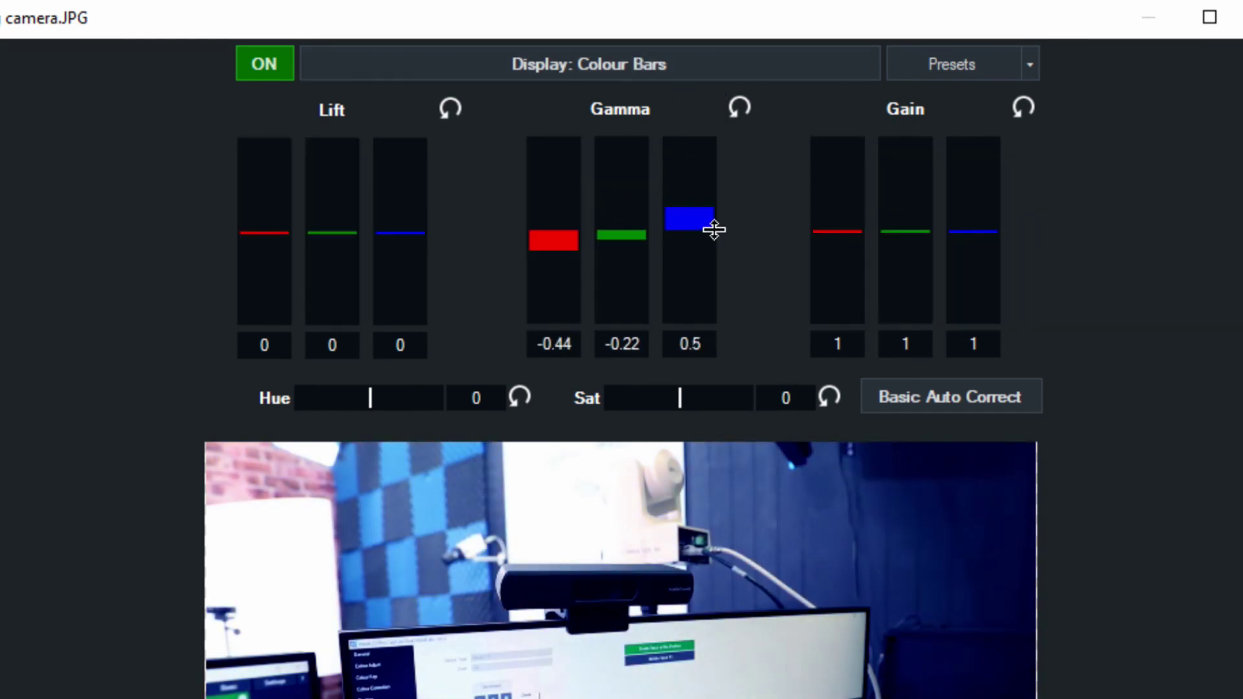
{"action": "left_click", "coordinate": [739, 109]}
{"action": "left_click_drag", "start_coordinate": [689, 258], "coordinate": [734, 227]}
{"action": "left_click_drag", "start_coordinate": [638, 233], "coordinate": [748, 222]}
{"action": "left_click", "coordinate": [739, 109]}
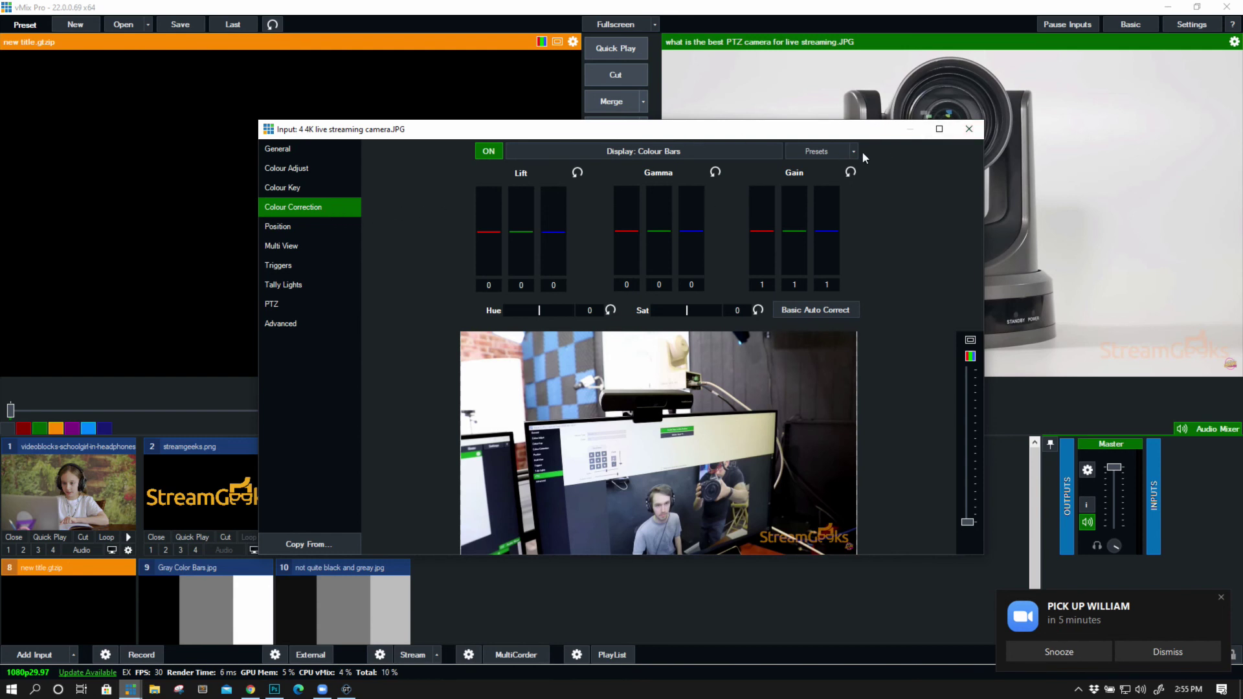
Close the camera settings and preview the 4K camera with Waveform RGB + Preview.
{"action": "left_click", "coordinate": [968, 130]}
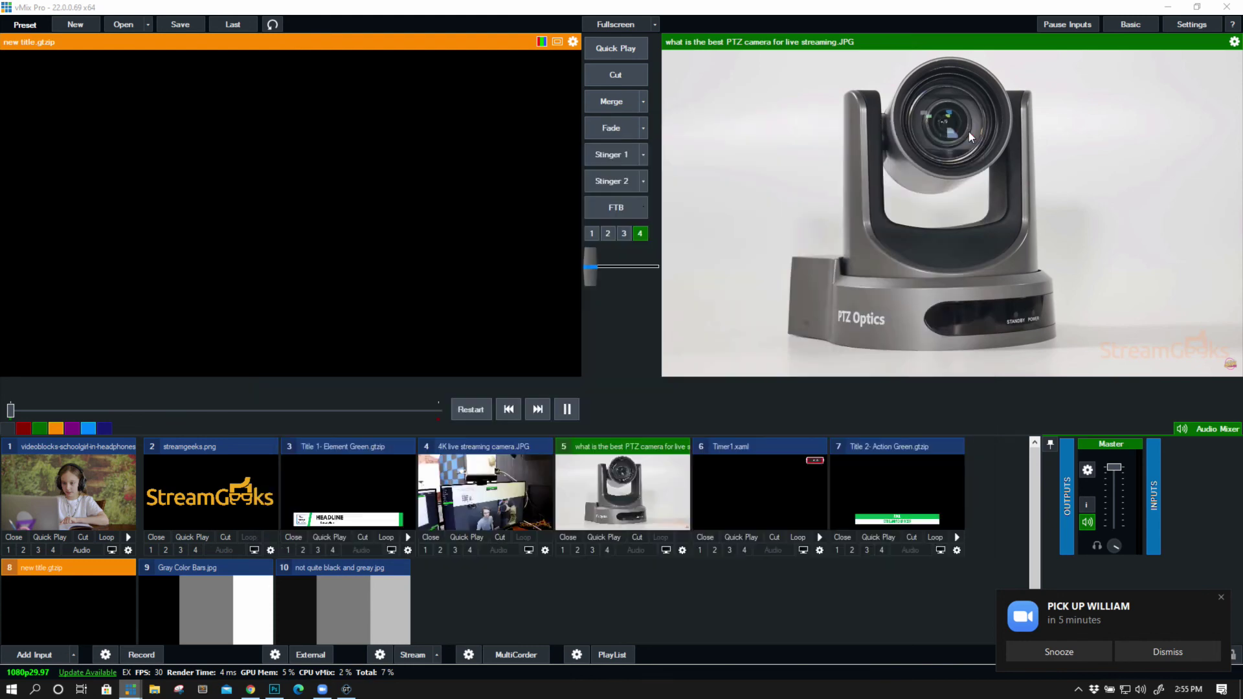
{"action": "left_click", "coordinate": [507, 492]}
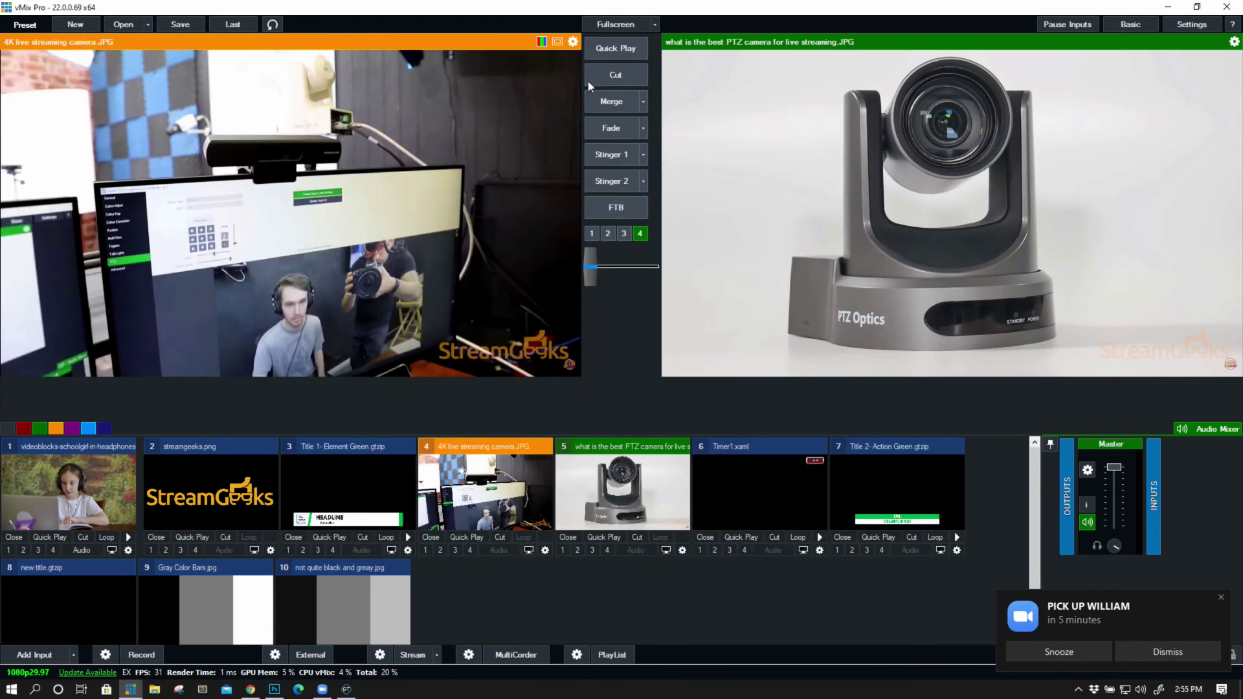
{"action": "left_click", "coordinate": [543, 42]}
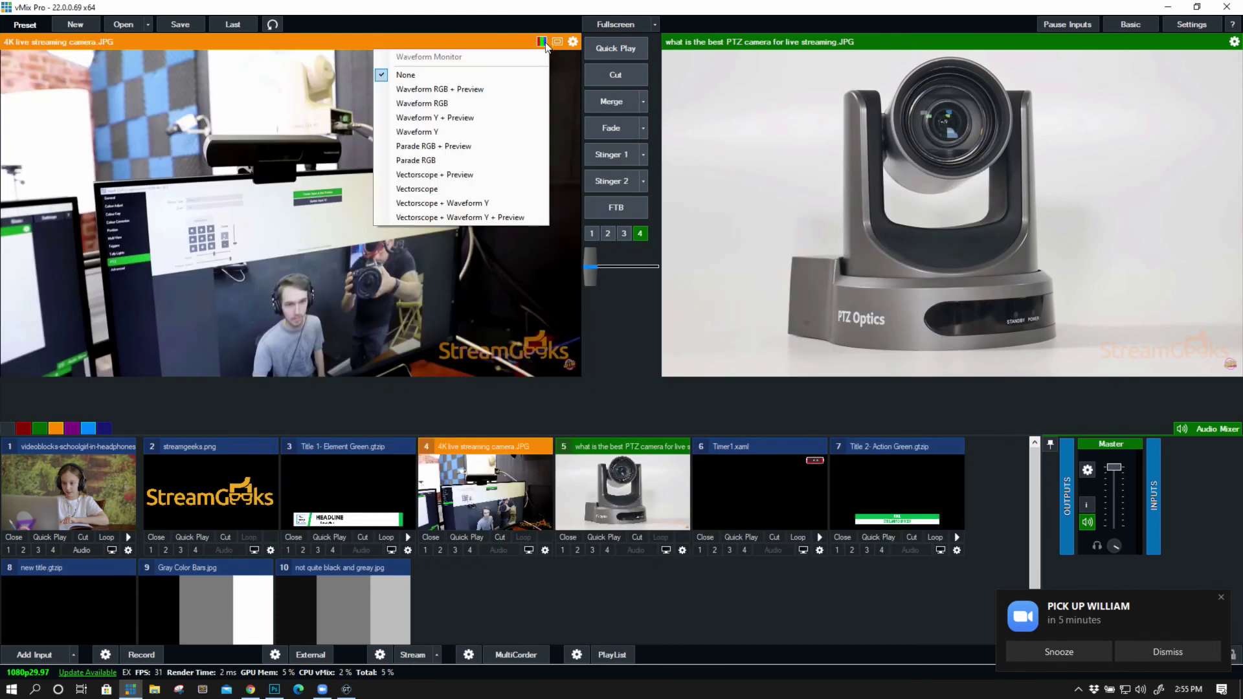
{"action": "left_click", "coordinate": [512, 90]}
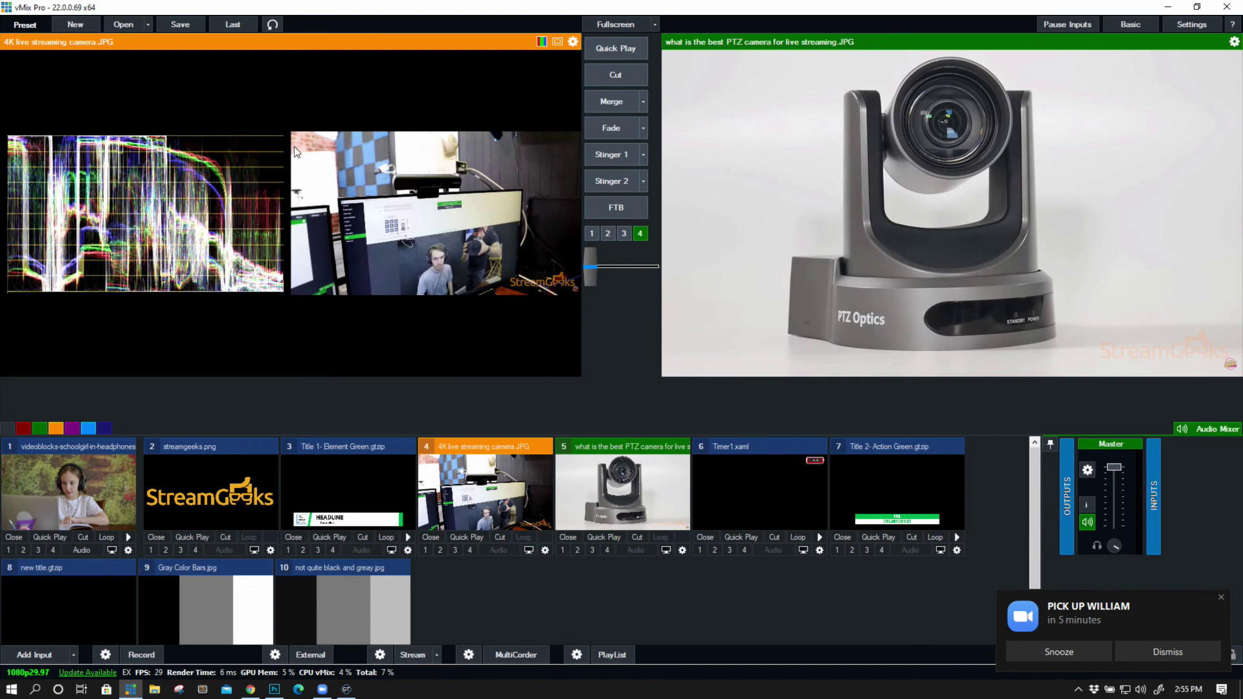
Fade the 4K camera to output and preview Gray Color Bars as a full-size waveform.
{"action": "left_click", "coordinate": [542, 42]}
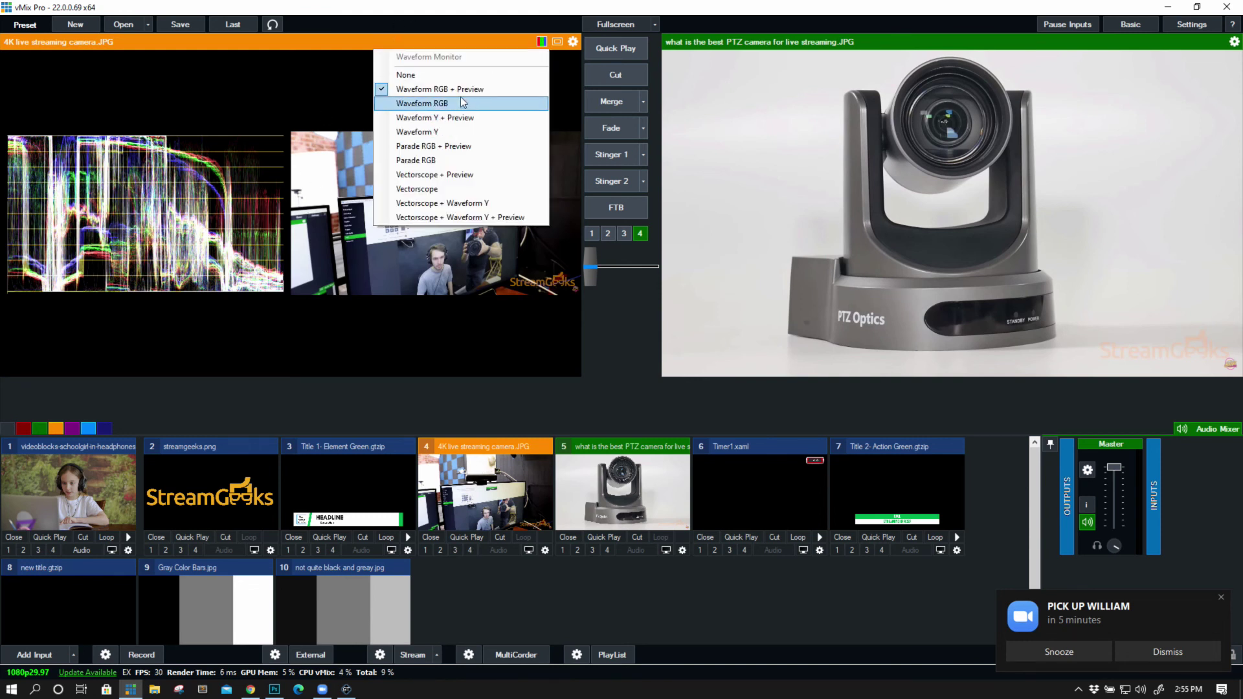
{"action": "key", "text": "Up"}
{"action": "key", "text": "Return"}
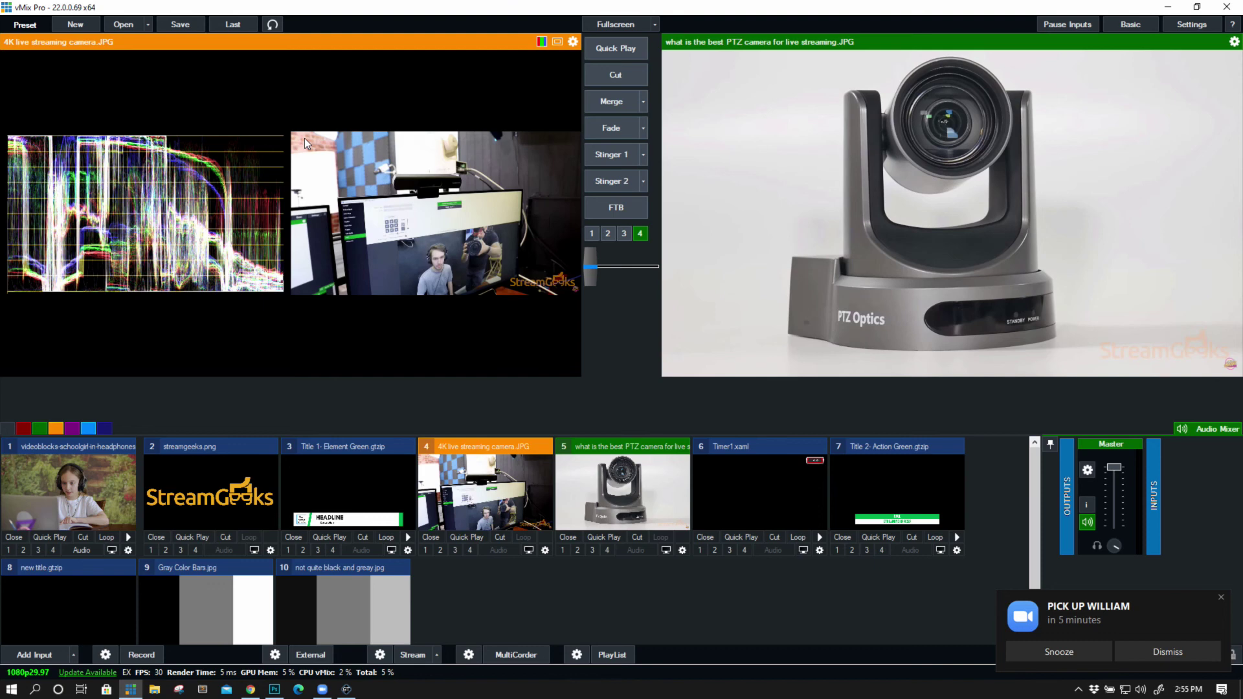
{"action": "left_click", "coordinate": [463, 536]}
{"action": "left_click", "coordinate": [207, 594]}
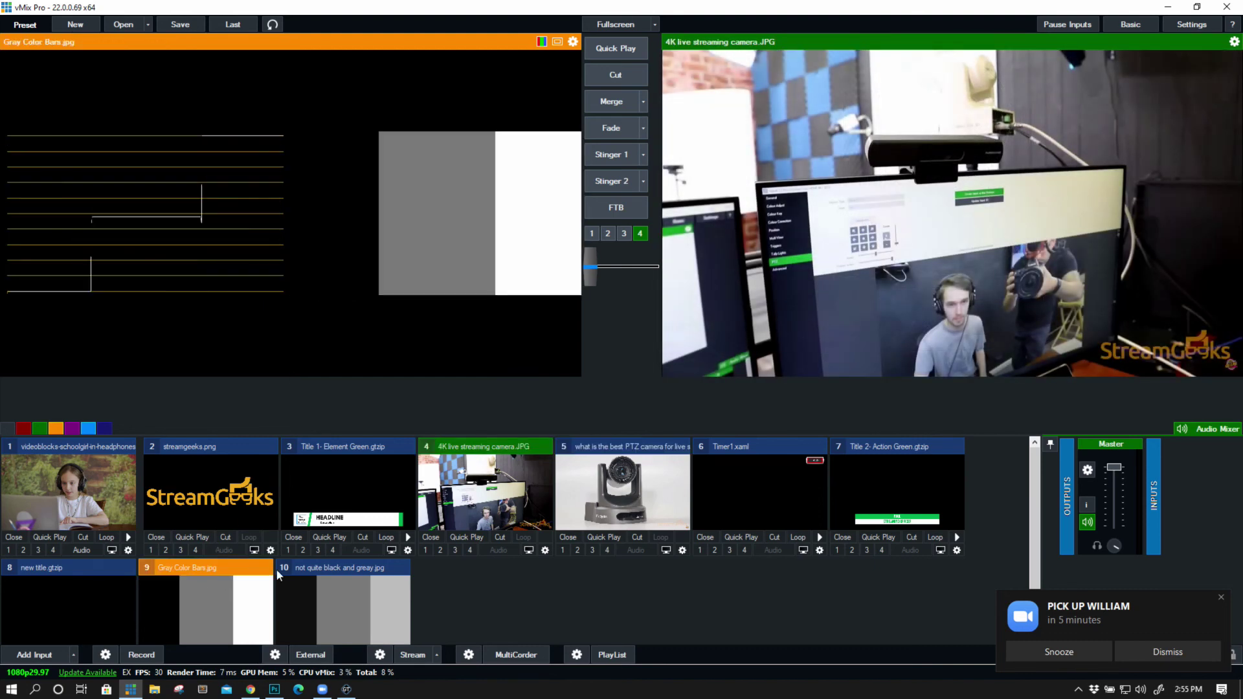
{"action": "left_click", "coordinate": [542, 42]}
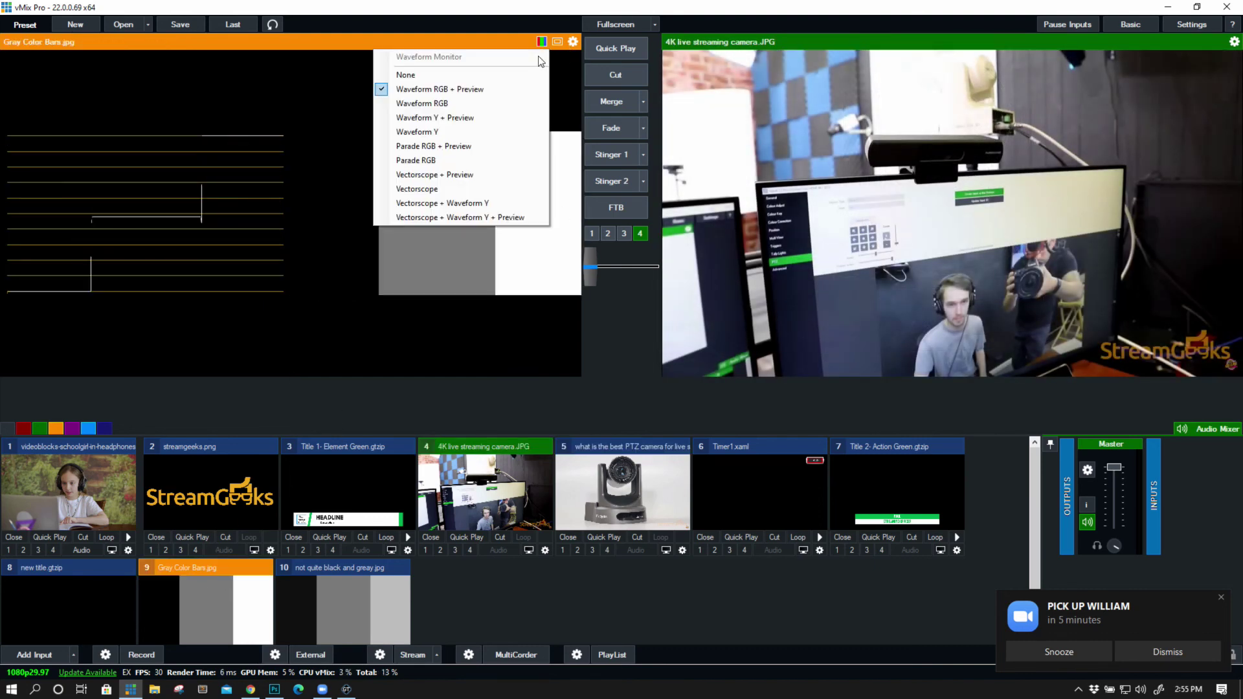
{"action": "left_click", "coordinate": [495, 132]}
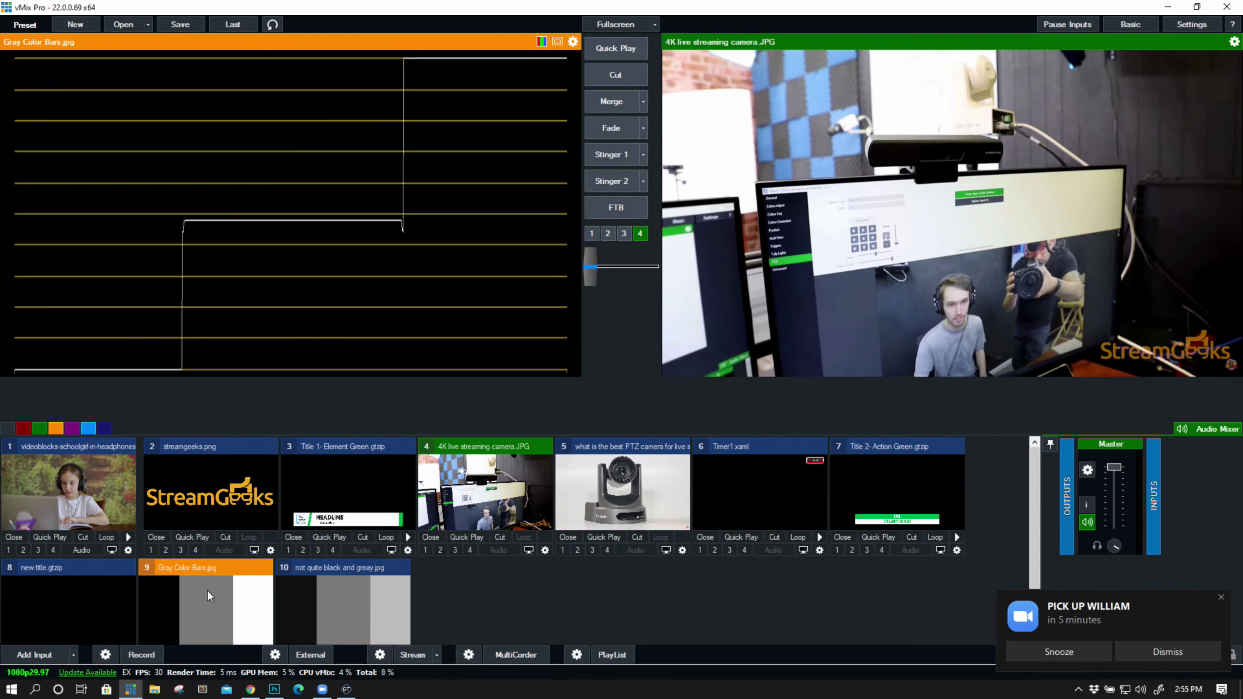
Cut, reload Gray Color Bars to preview, then Merge not quite black and greay.jpg to output.
{"action": "left_click", "coordinate": [619, 76]}
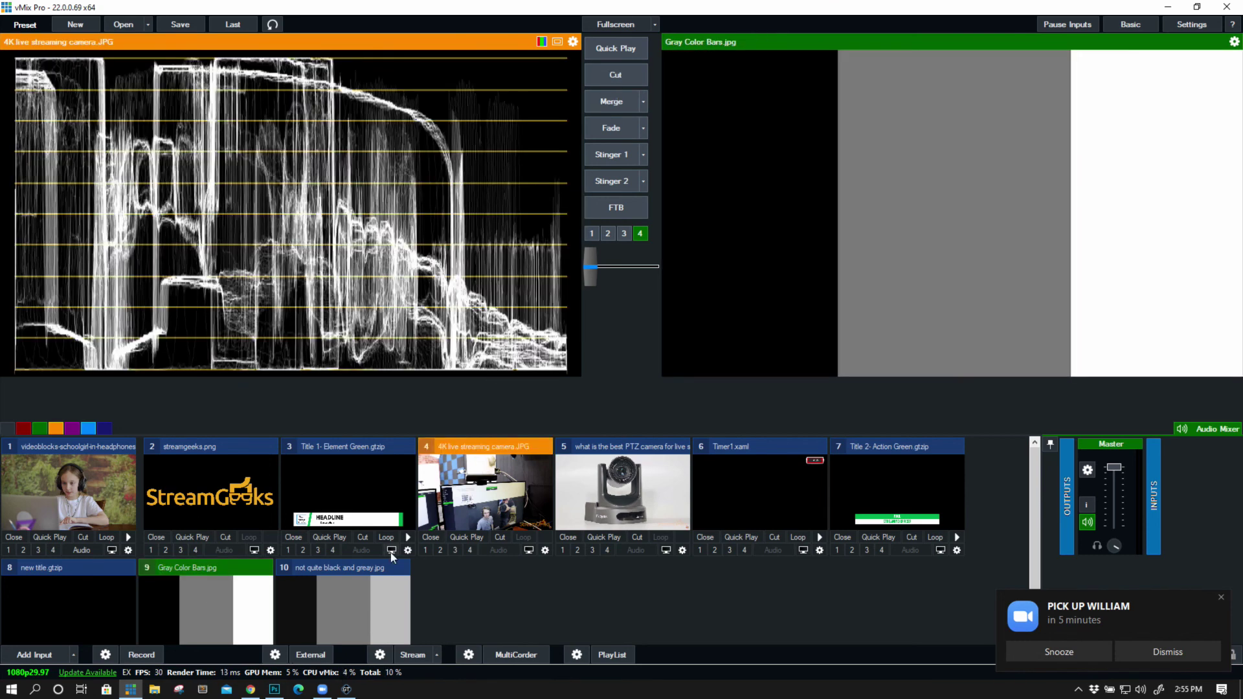
{"action": "left_click", "coordinate": [249, 601]}
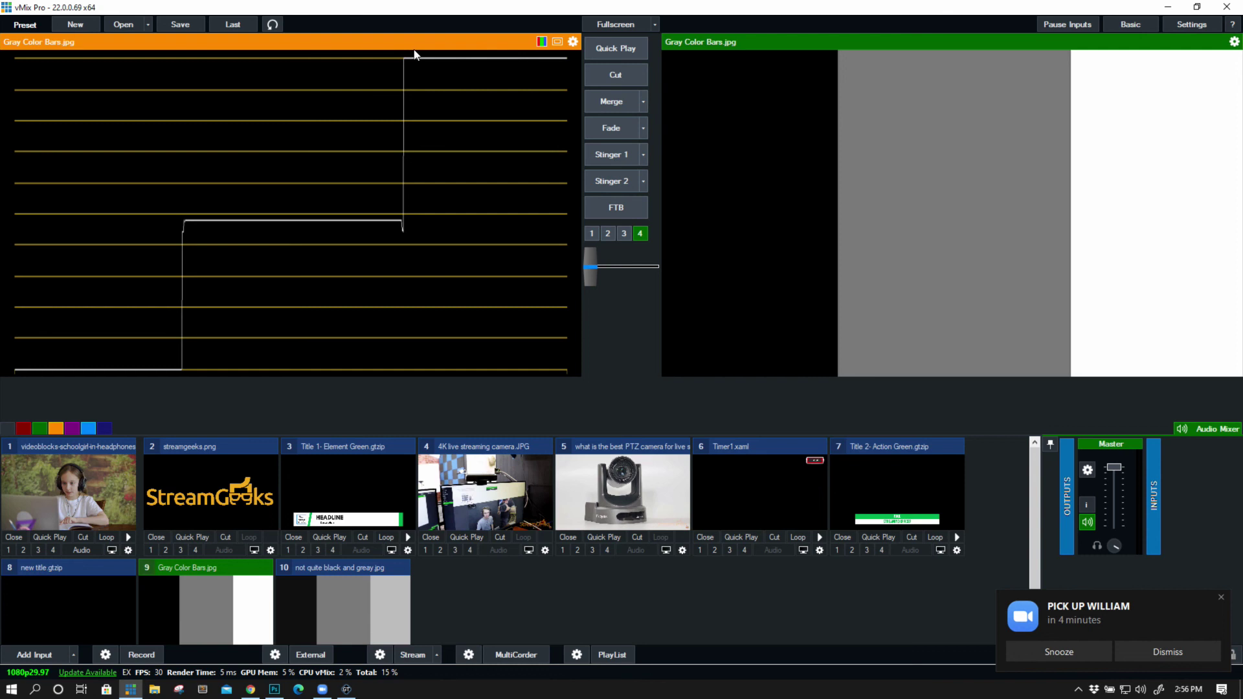
{"action": "left_click", "coordinate": [322, 602]}
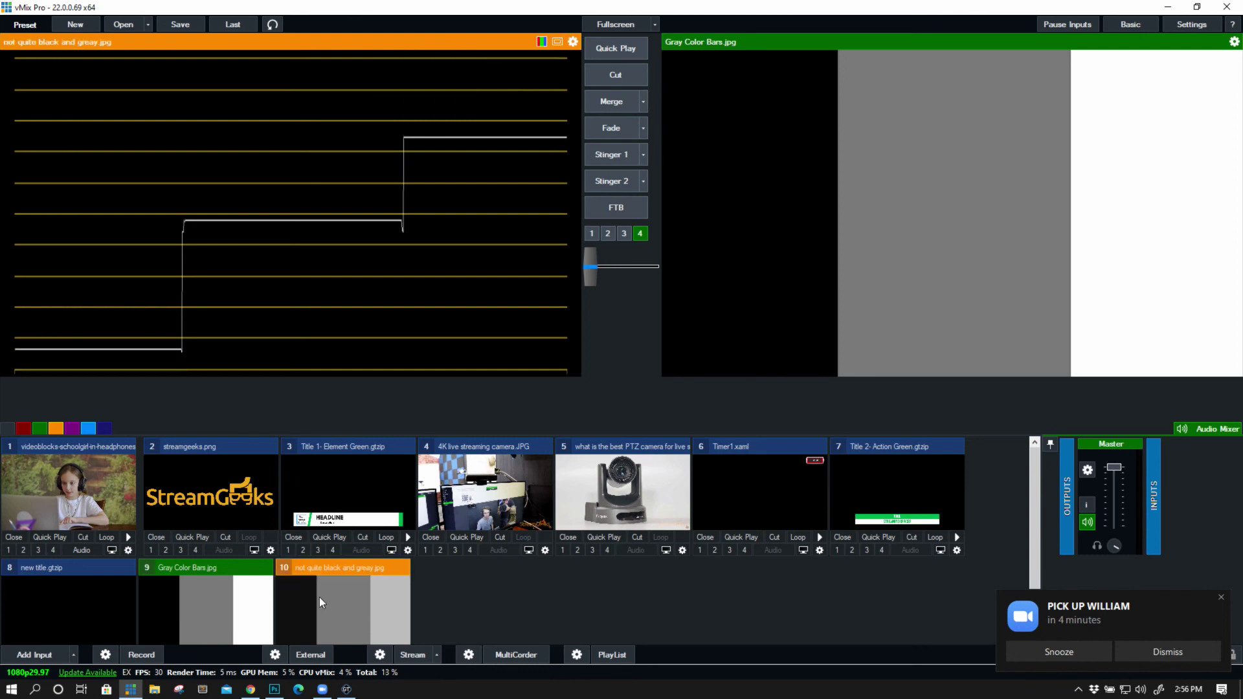
{"action": "left_click", "coordinate": [598, 99]}
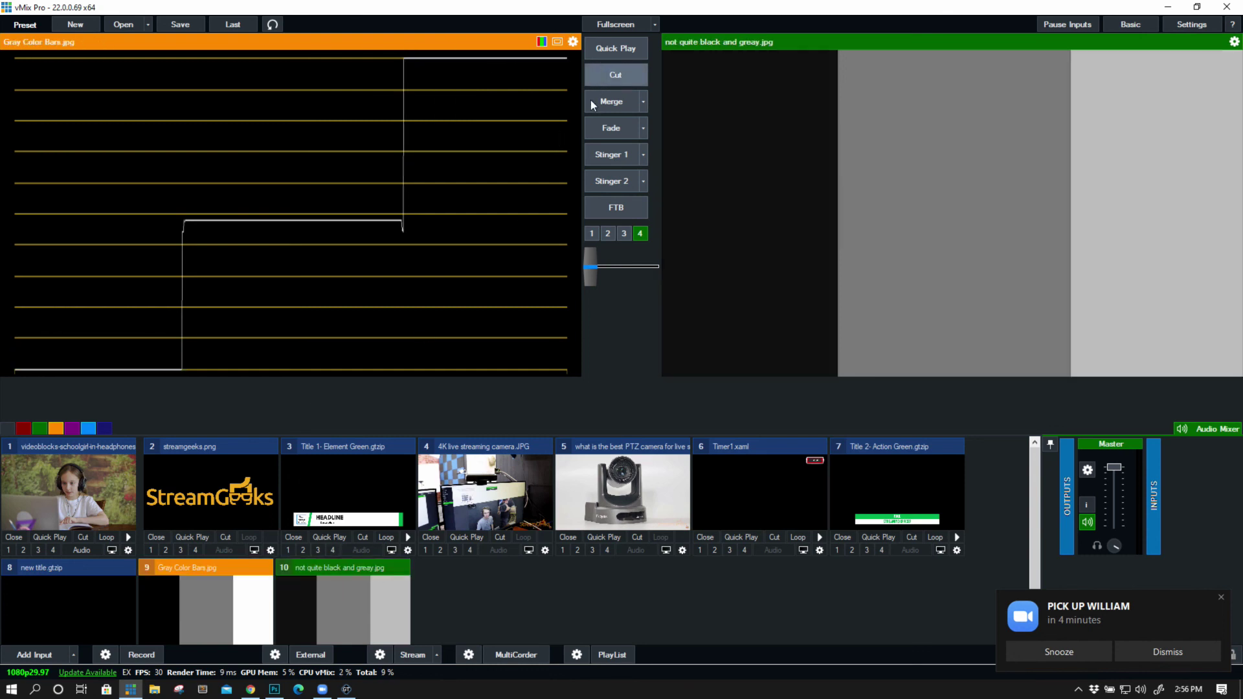
Open input 10's settings with Waveform RGB + Preview beside its picture.
{"action": "double_click", "coordinate": [359, 602]}
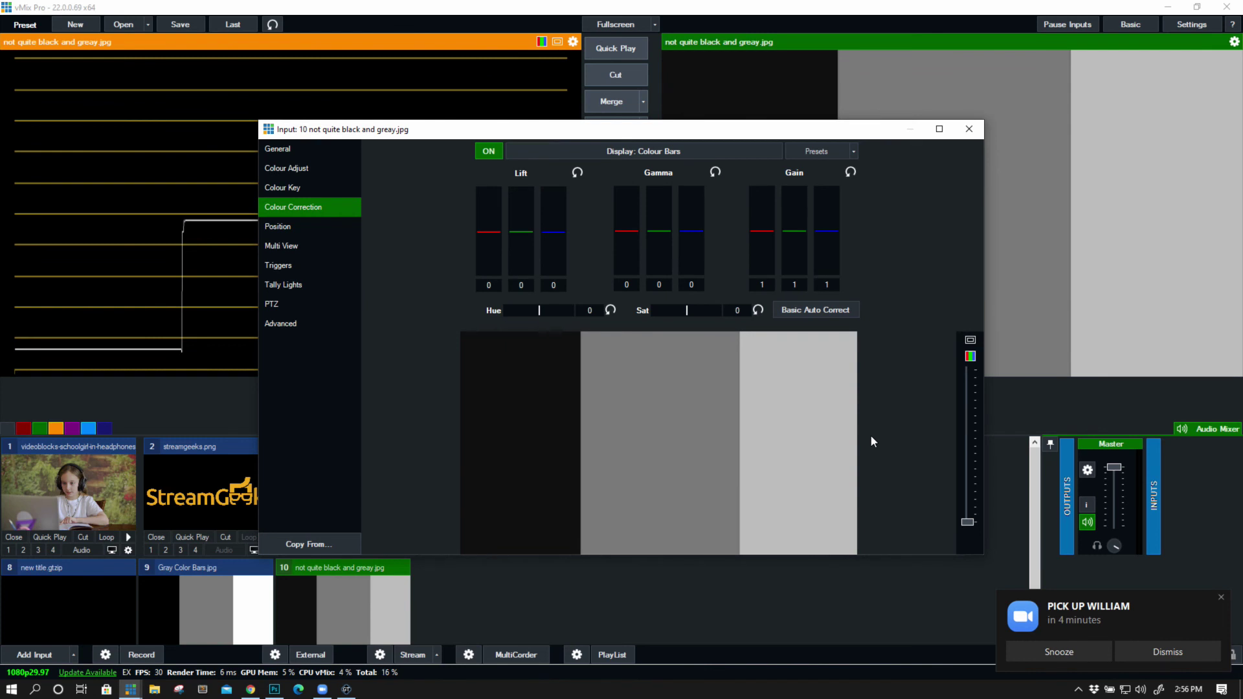
{"action": "left_click", "coordinate": [970, 356]}
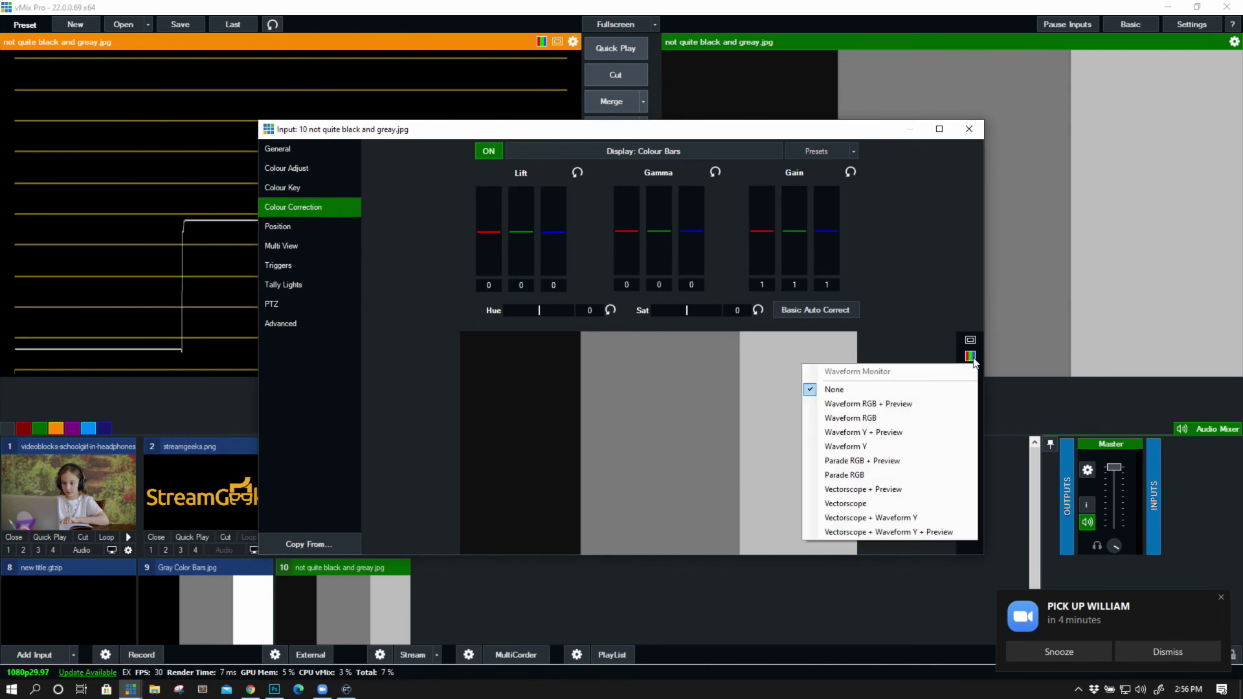
{"action": "left_click", "coordinate": [954, 402]}
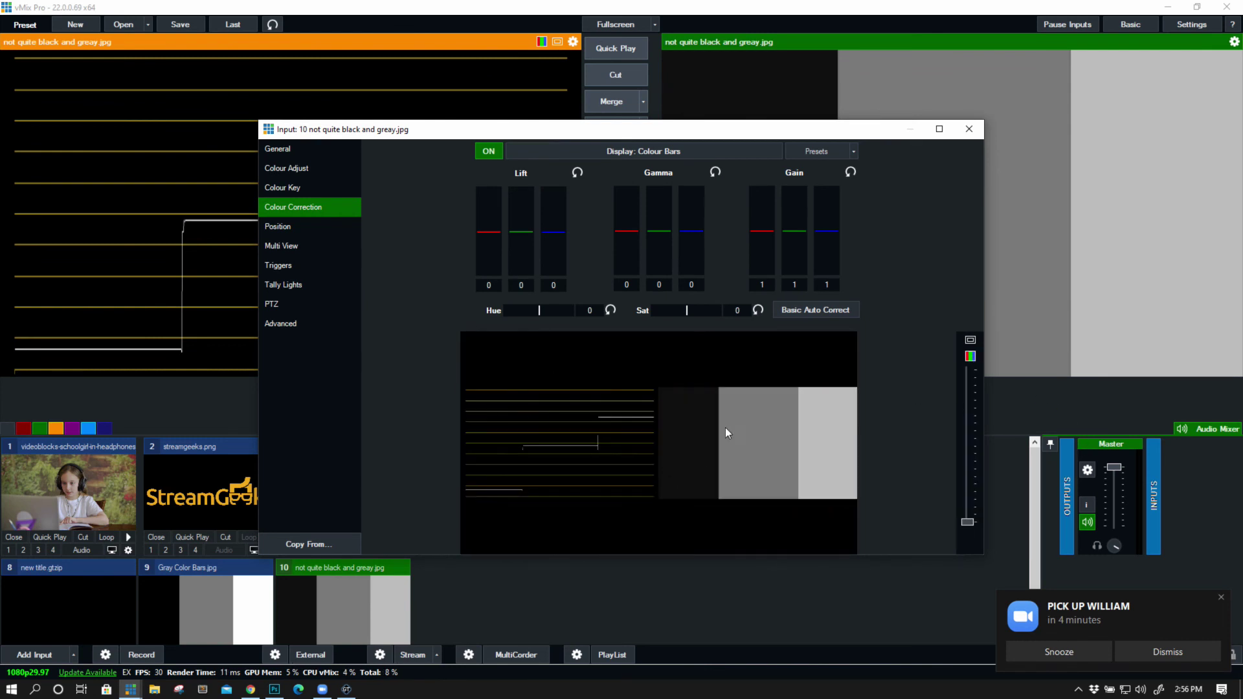
In Colour Adjust, test Black Stretch around 11 and lower White Stretch, then restore 0 and 255.
{"action": "left_click", "coordinate": [343, 170]}
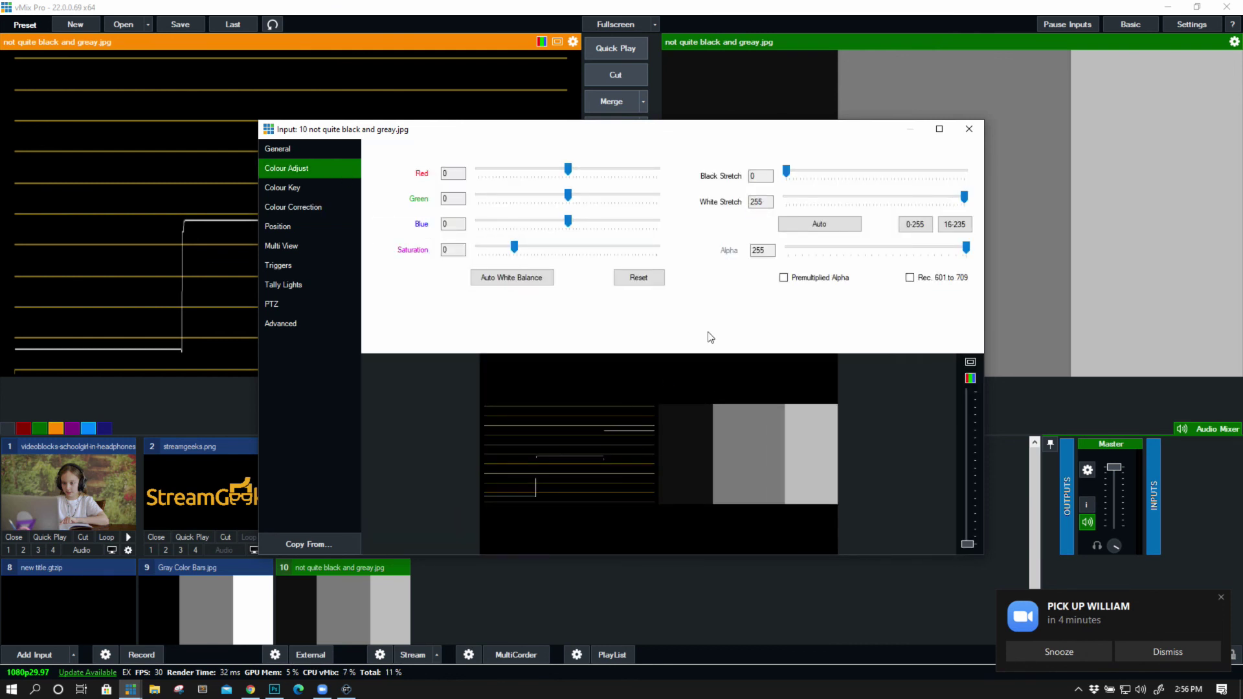
{"action": "mouse_move", "coordinate": [787, 172]}
{"action": "left_mouse_down"}
{"action": "mouse_move", "coordinate": [800, 173]}
{"action": "mouse_move", "coordinate": [774, 174]}
{"action": "mouse_move", "coordinate": [801, 173]}
{"action": "left_mouse_up"}
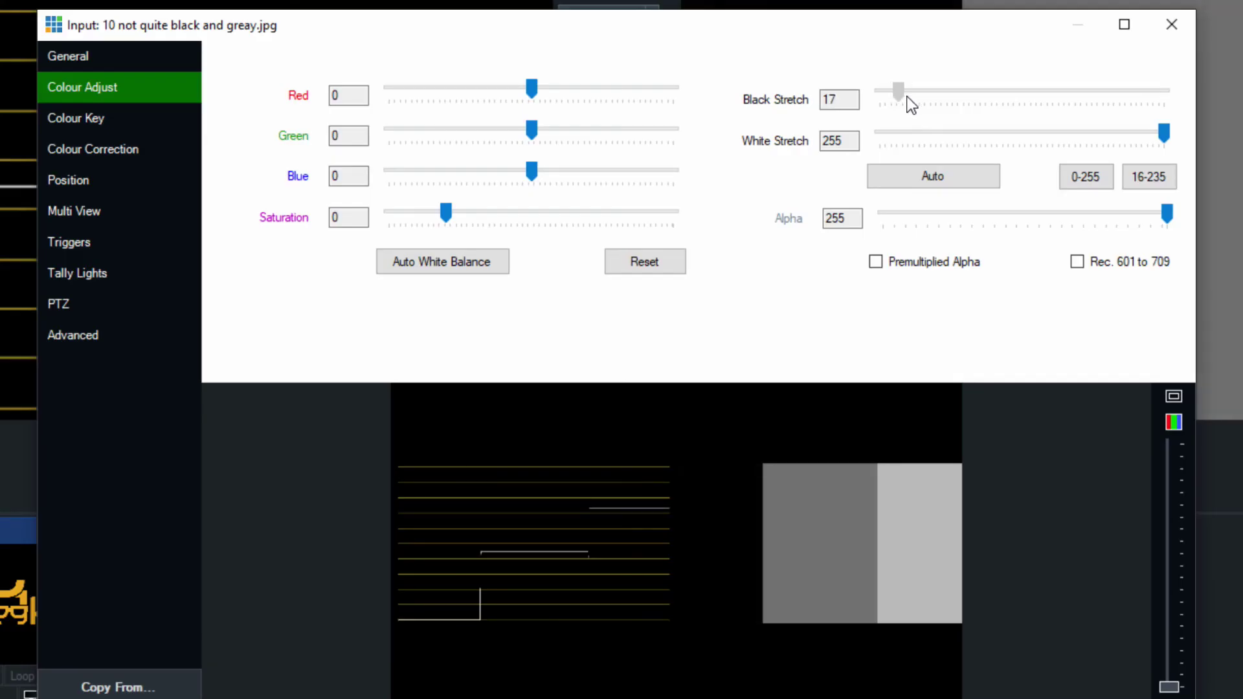
{"action": "mouse_move", "coordinate": [908, 97]}
{"action": "left_mouse_down"}
{"action": "mouse_move", "coordinate": [1172, 99]}
{"action": "mouse_move", "coordinate": [1020, 89]}
{"action": "mouse_move", "coordinate": [901, 111]}
{"action": "mouse_move", "coordinate": [860, 99]}
{"action": "mouse_move", "coordinate": [899, 89]}
{"action": "left_mouse_up"}
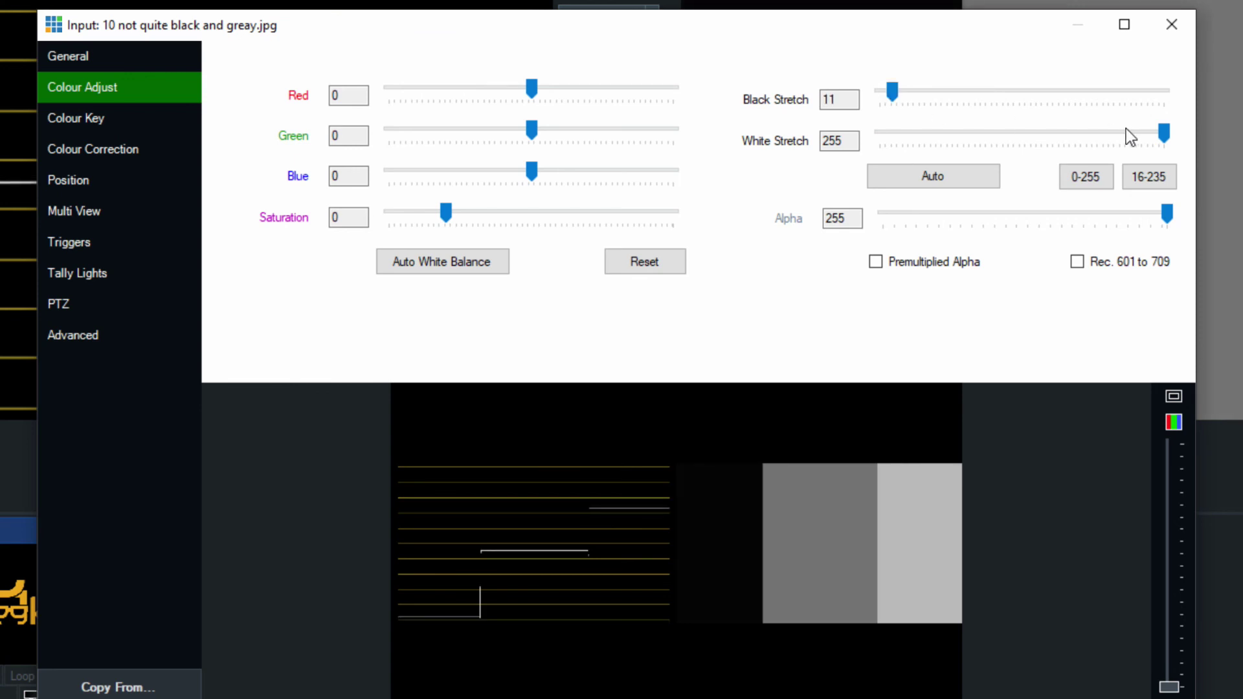
{"action": "left_click_drag", "start_coordinate": [1159, 136], "coordinate": [1091, 143]}
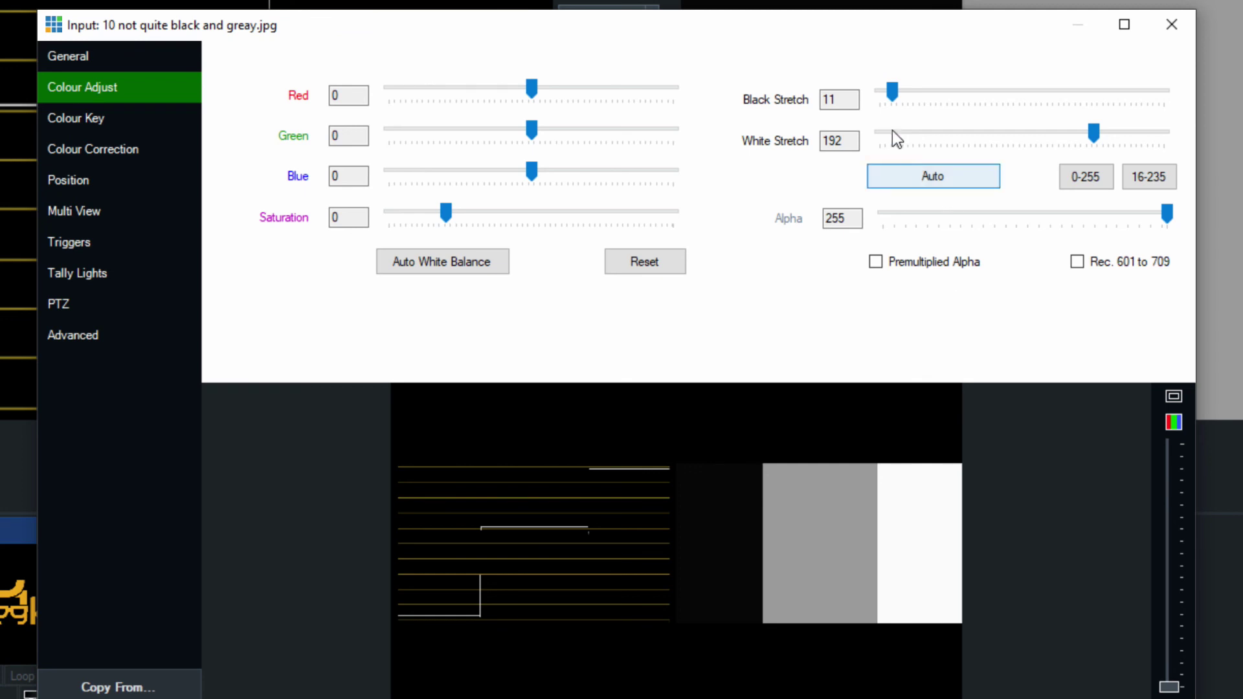
{"action": "left_click_drag", "start_coordinate": [879, 95], "coordinate": [875, 96]}
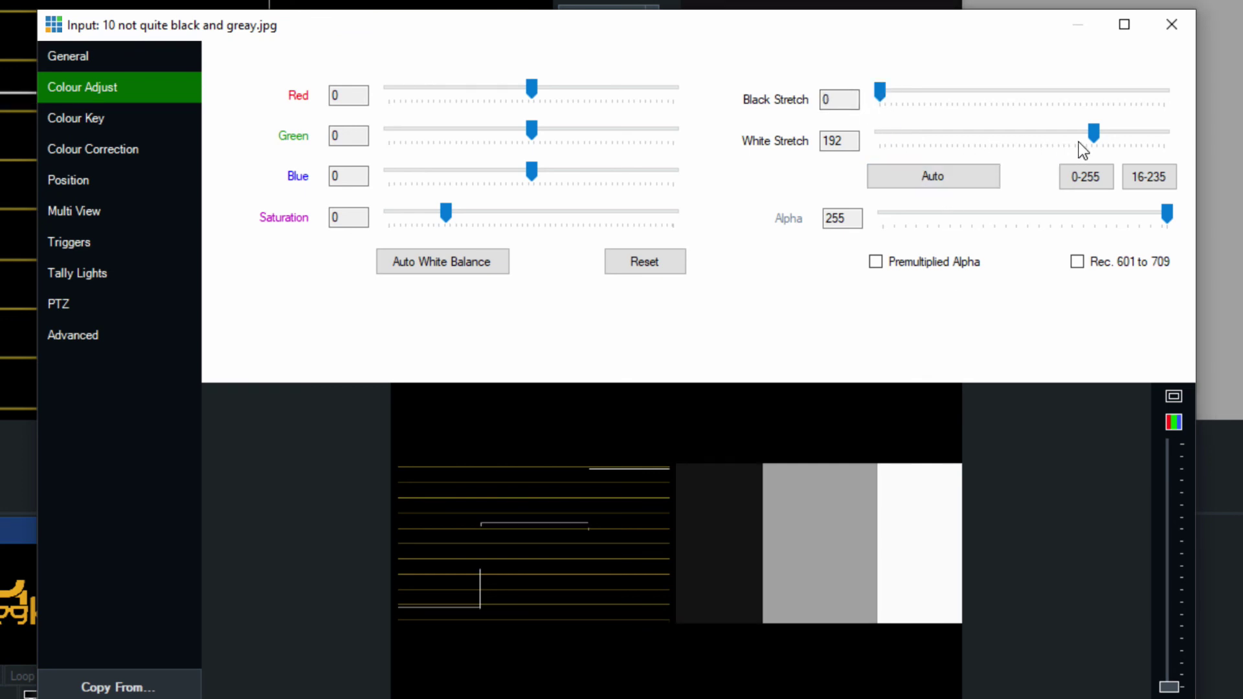
{"action": "left_click_drag", "start_coordinate": [1097, 138], "coordinate": [1180, 144]}
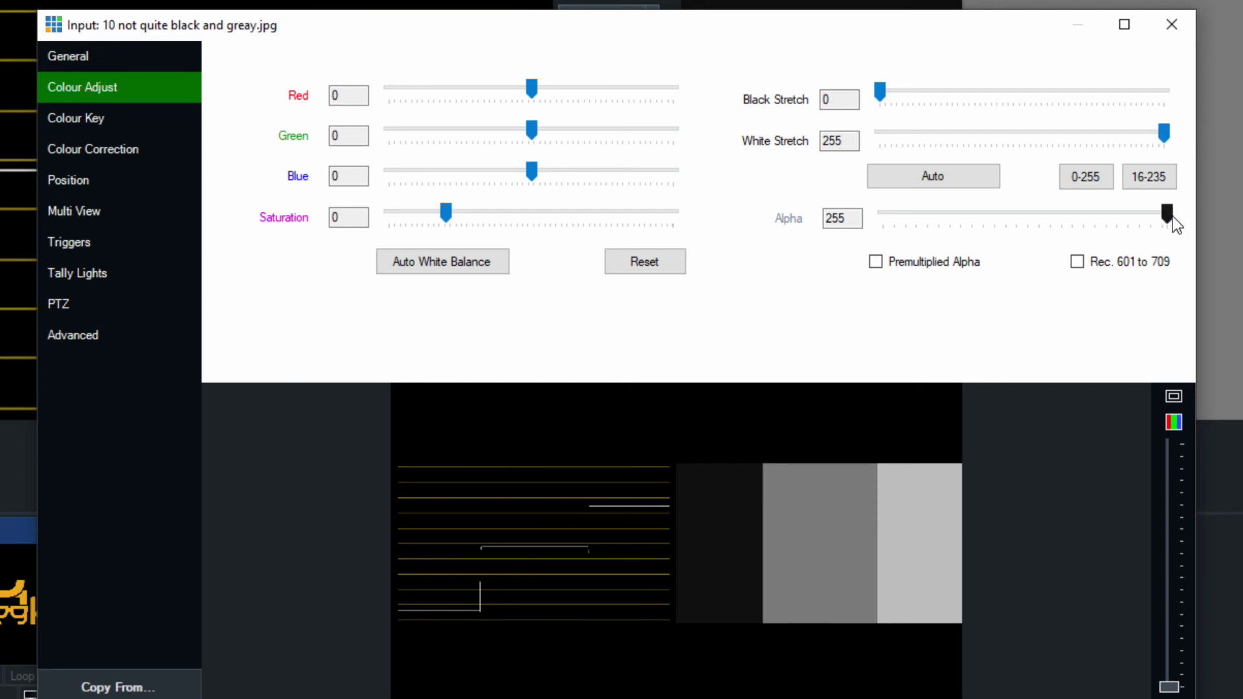
Raise the grey test image's blue Gamma to 0.22 and switch the scope to Waveform Y + Preview.
{"action": "left_click", "coordinate": [165, 153]}
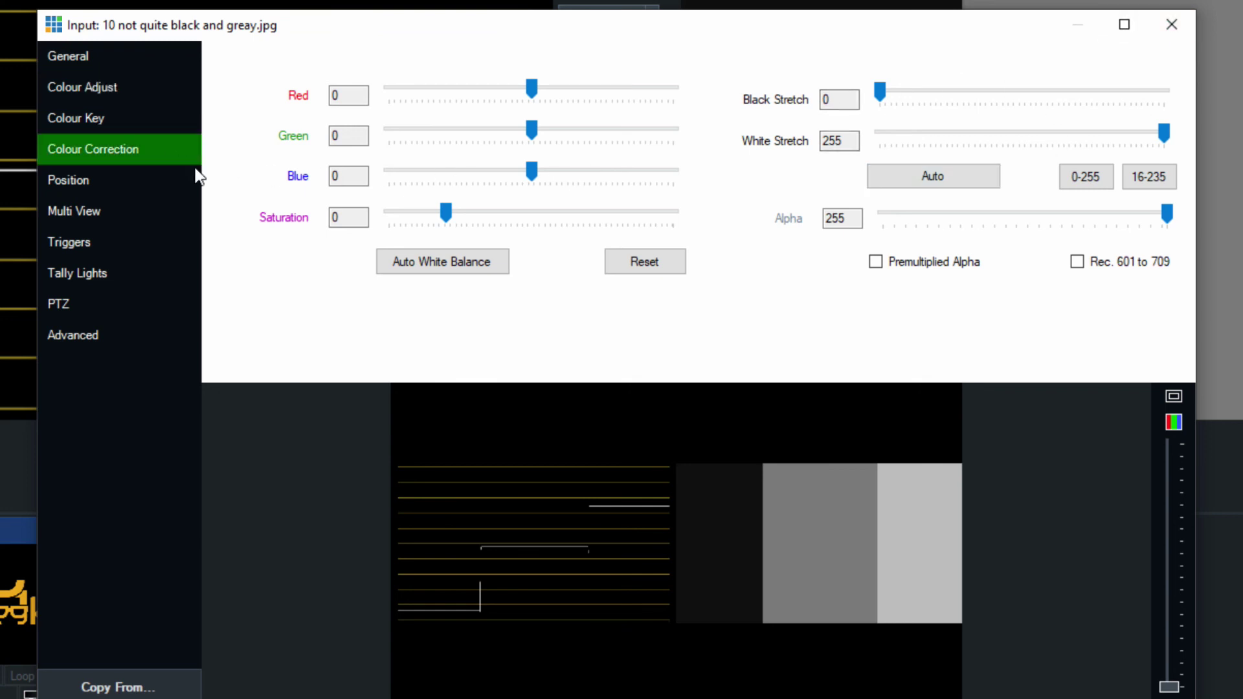
{"action": "mouse_move", "coordinate": [721, 194]}
{"action": "left_mouse_down"}
{"action": "mouse_move", "coordinate": [726, 142]}
{"action": "mouse_move", "coordinate": [715, 185]}
{"action": "mouse_move", "coordinate": [730, 242]}
{"action": "mouse_move", "coordinate": [718, 131]}
{"action": "mouse_move", "coordinate": [718, 173]}
{"action": "left_mouse_up"}
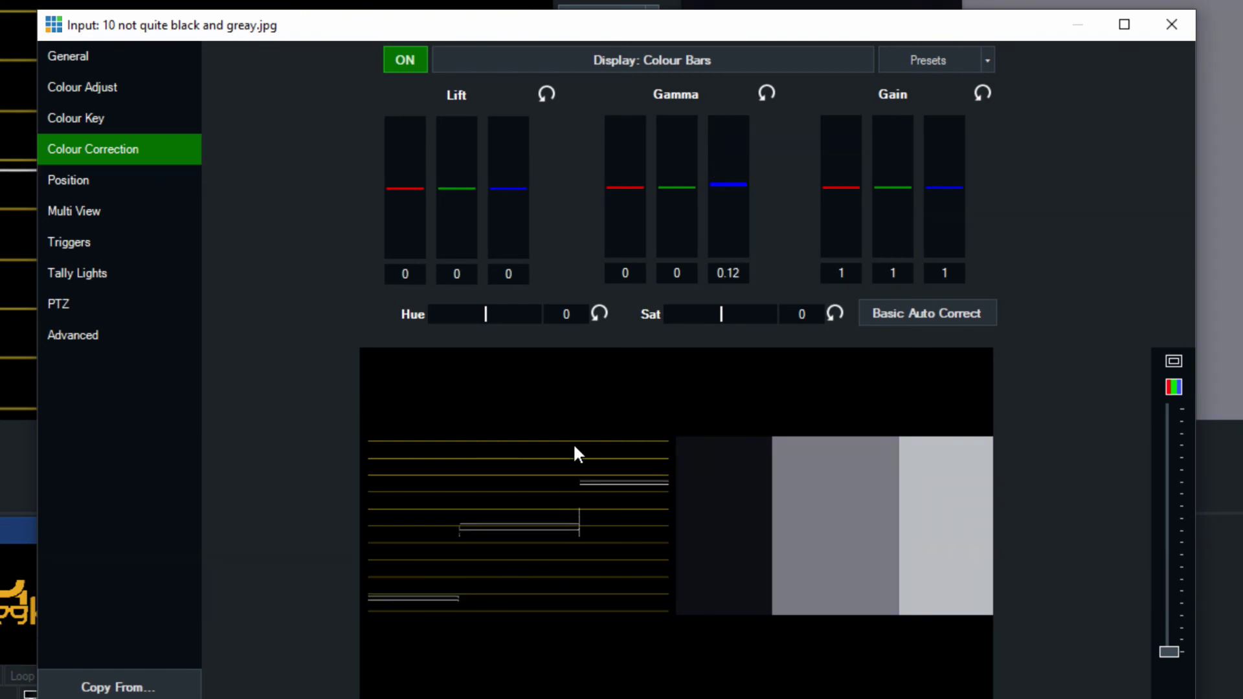
{"action": "left_click", "coordinate": [1172, 364]}
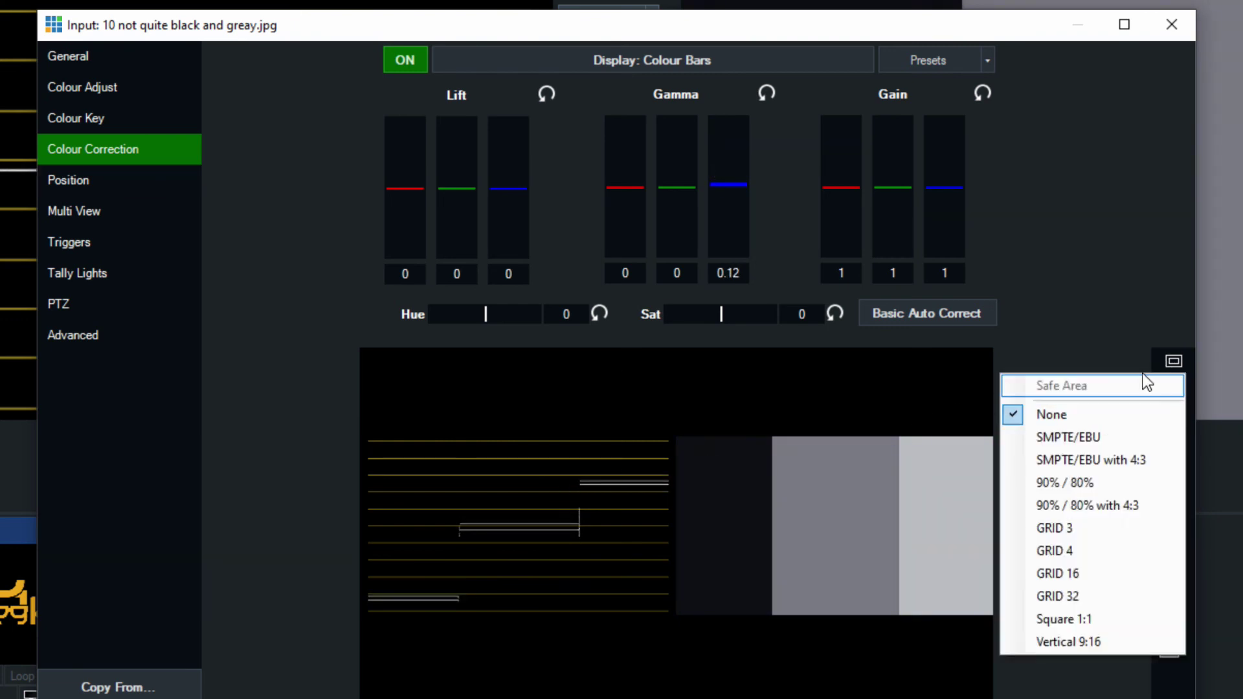
{"action": "left_click", "coordinate": [1179, 387]}
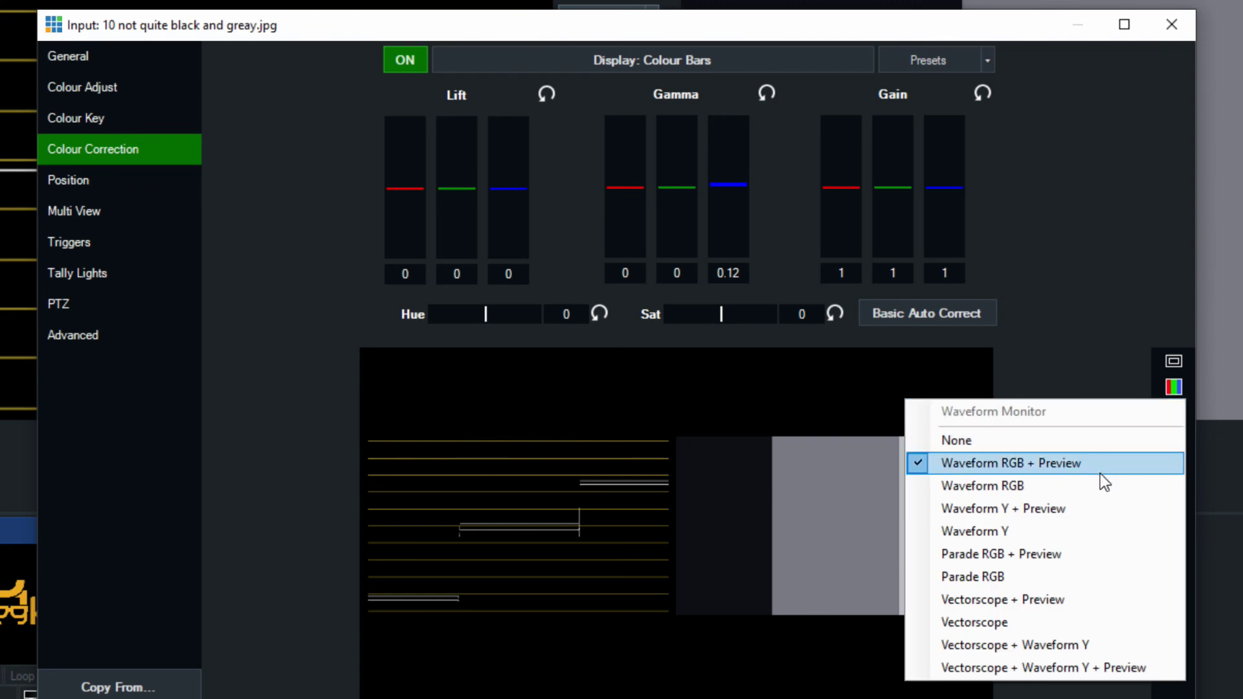
{"action": "left_click", "coordinate": [1089, 504]}
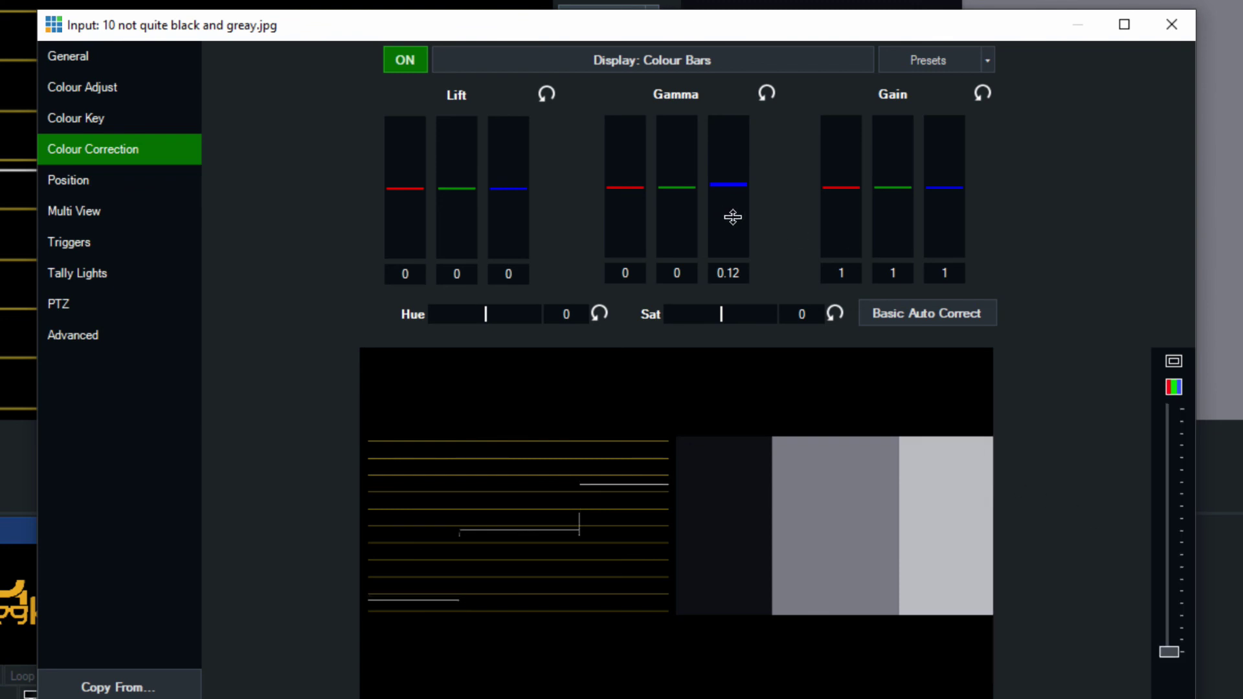
{"action": "mouse_move", "coordinate": [729, 214]}
{"action": "left_mouse_down"}
{"action": "mouse_move", "coordinate": [729, 139]}
{"action": "mouse_move", "coordinate": [735, 250]}
{"action": "mouse_move", "coordinate": [751, 170]}
{"action": "mouse_move", "coordinate": [738, 262]}
{"action": "mouse_move", "coordinate": [734, 216]}
{"action": "left_mouse_up"}
Switch the scope to Vectorscope and raise the blue Gain to 1.13.
{"action": "left_click", "coordinate": [1172, 387]}
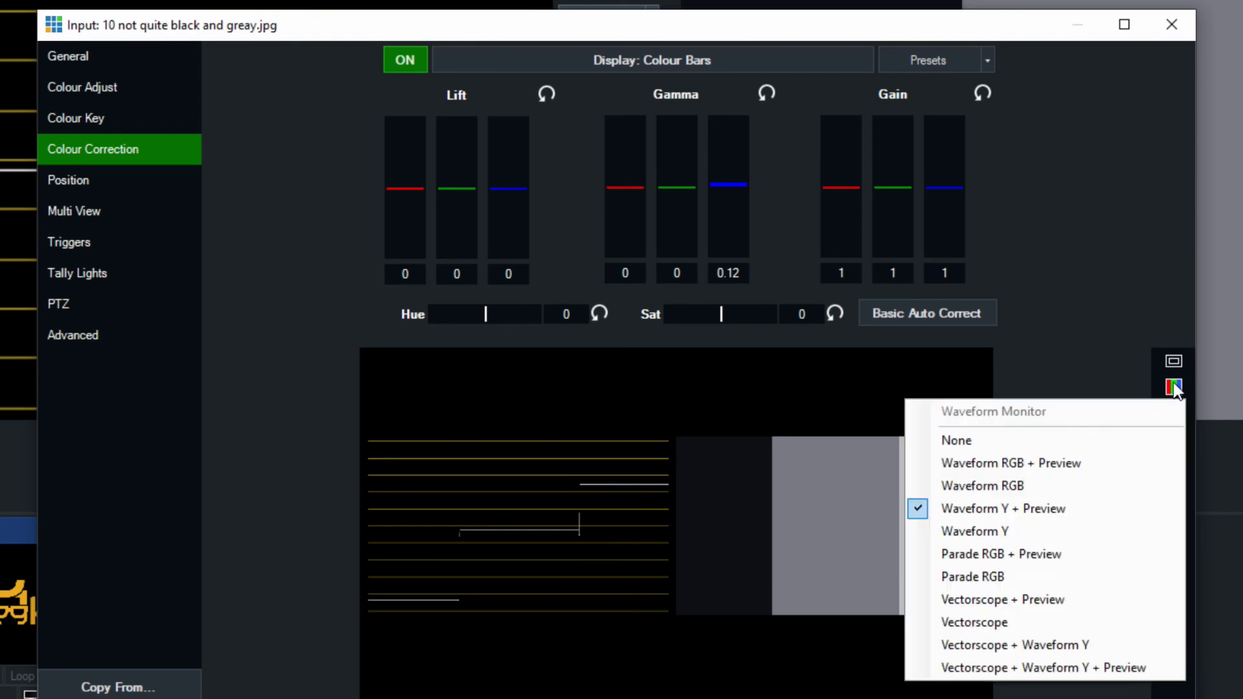
{"action": "left_click", "coordinate": [1030, 625]}
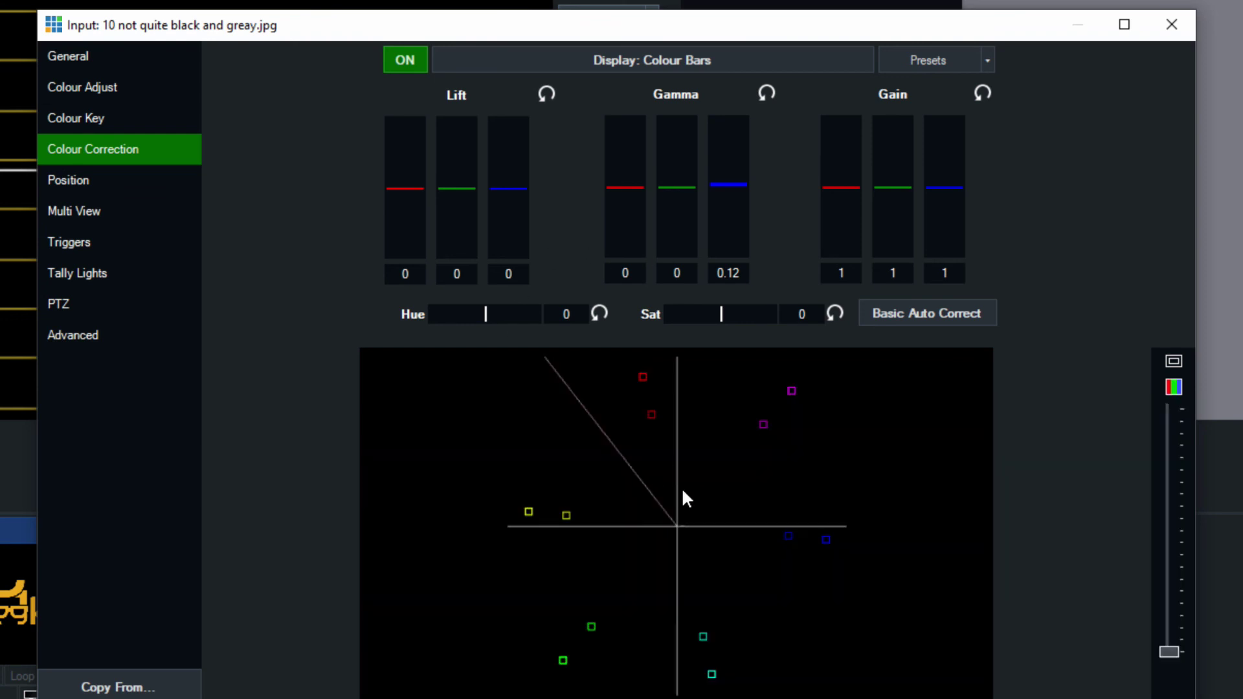
{"action": "mouse_move", "coordinate": [943, 233]}
{"action": "left_mouse_down"}
{"action": "mouse_move", "coordinate": [957, 130]}
{"action": "mouse_move", "coordinate": [940, 147]}
{"action": "mouse_move", "coordinate": [942, 136]}
{"action": "mouse_move", "coordinate": [887, 255]}
{"action": "mouse_move", "coordinate": [919, 466]}
{"action": "mouse_move", "coordinate": [924, 183]}
{"action": "mouse_move", "coordinate": [959, 27]}
{"action": "mouse_move", "coordinate": [943, 211]}
{"action": "left_mouse_up"}
Close the test image's settings and show the video with Waveform RGB + Preview.
{"action": "left_click", "coordinate": [1171, 24]}
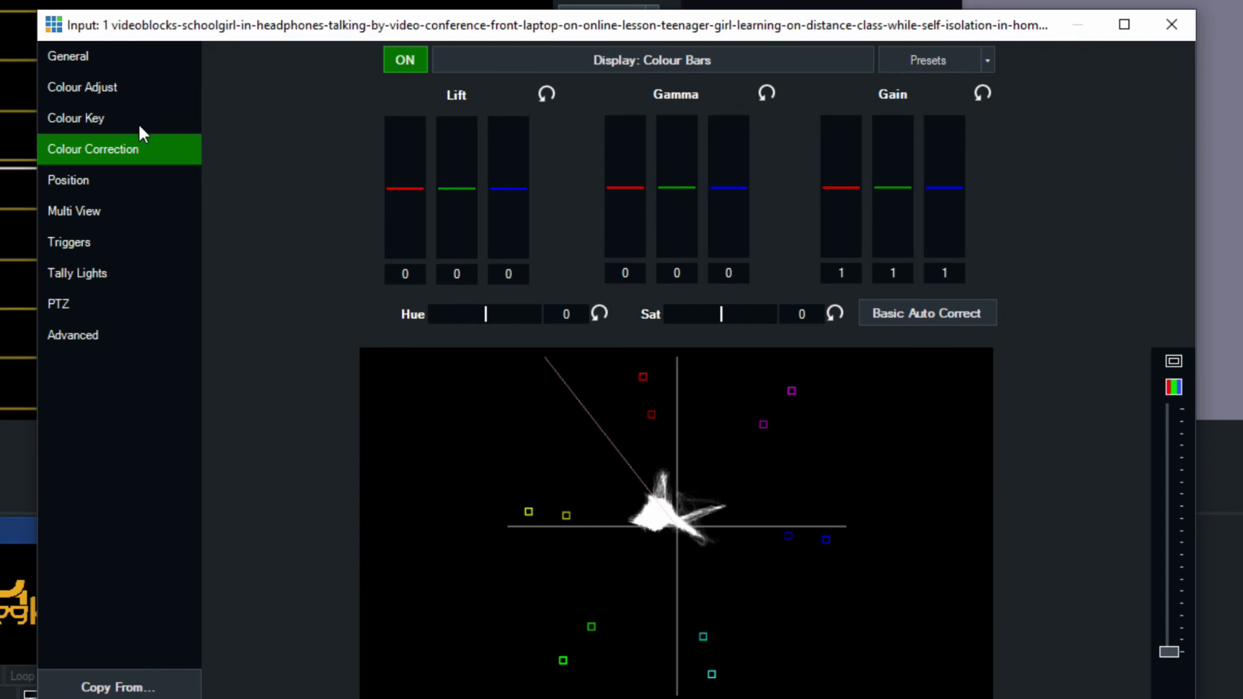
{"action": "left_click", "coordinate": [1172, 387]}
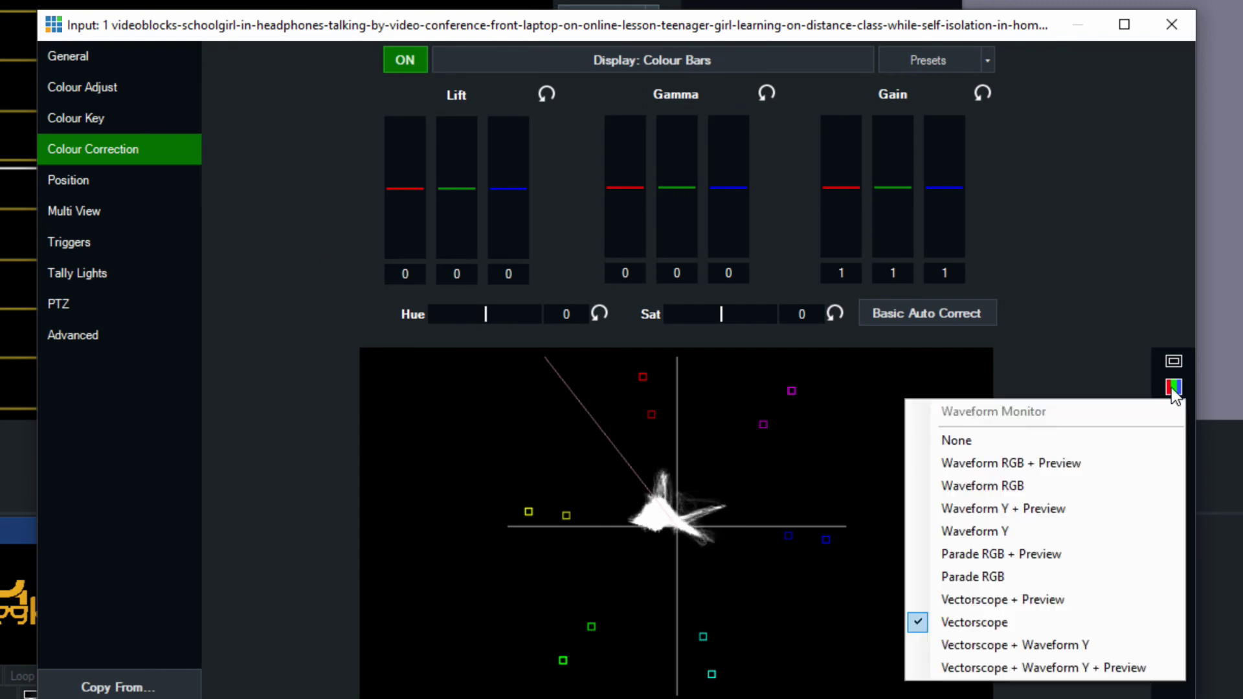
{"action": "left_click", "coordinate": [1113, 467]}
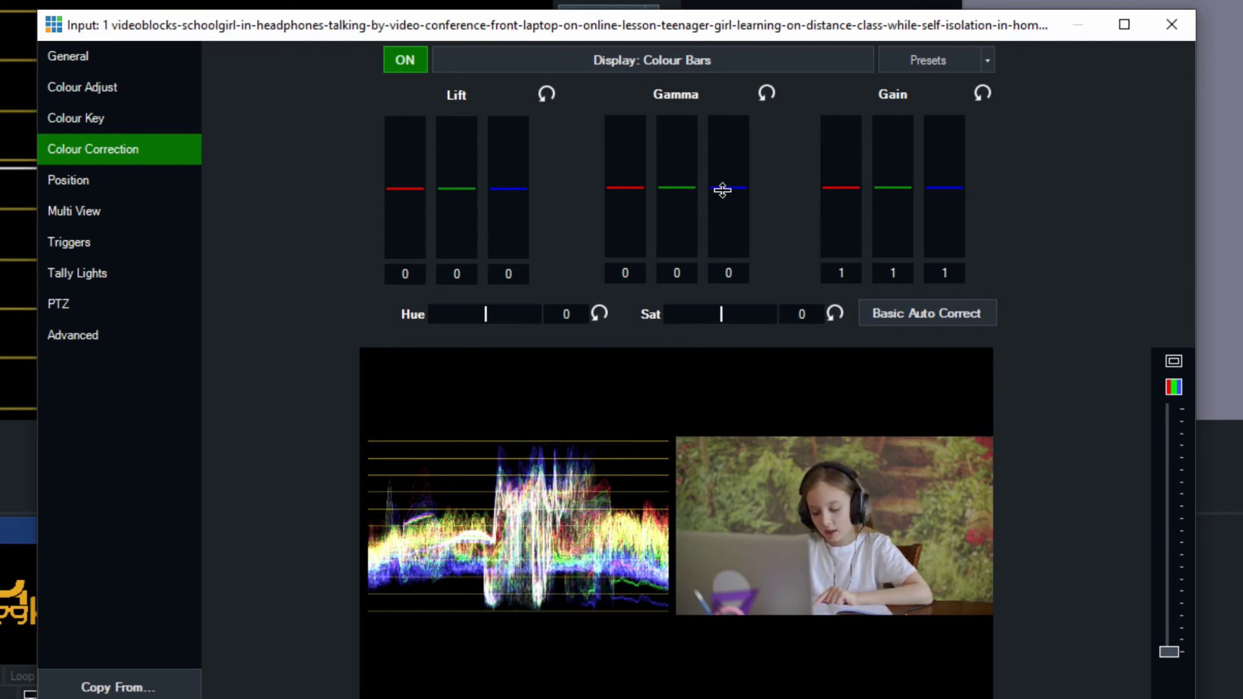
Set Gamma to 0/0.15/0.16, apply Basic Auto Correct, and lower red Gain to reach 1.06/1.13/1.03.
{"action": "mouse_move", "coordinate": [723, 189]}
{"action": "left_mouse_down"}
{"action": "mouse_move", "coordinate": [743, 45]}
{"action": "mouse_move", "coordinate": [715, 144]}
{"action": "mouse_move", "coordinate": [720, 335]}
{"action": "mouse_move", "coordinate": [704, 181]}
{"action": "mouse_move", "coordinate": [725, 88]}
{"action": "mouse_move", "coordinate": [730, 185]}
{"action": "left_mouse_up"}
{"action": "left_click_drag", "start_coordinate": [727, 185], "coordinate": [678, 176]}
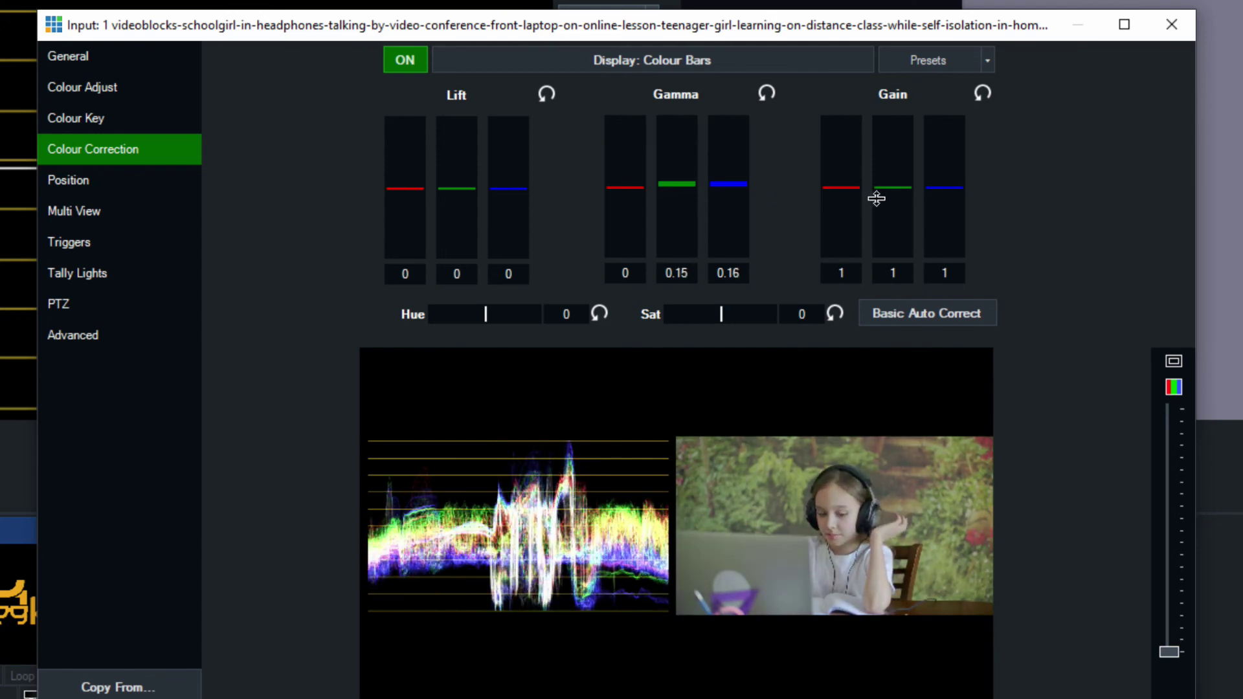
{"action": "left_click_drag", "start_coordinate": [949, 191], "coordinate": [949, 184]}
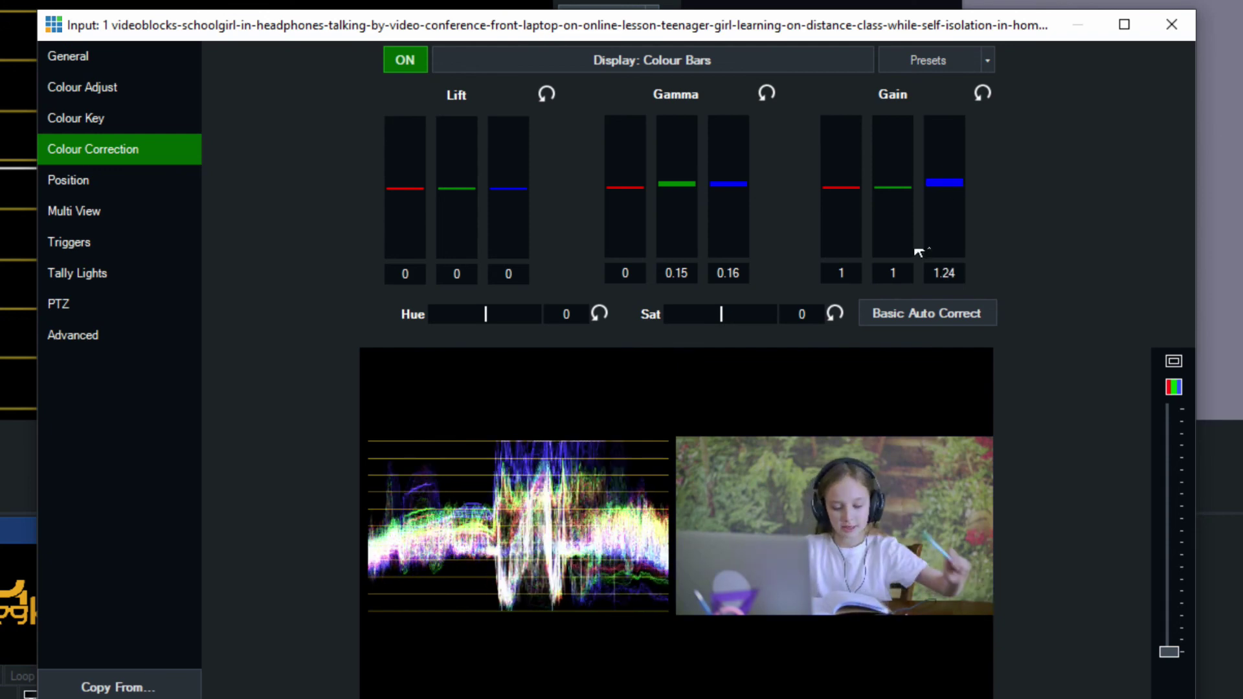
{"action": "left_click", "coordinate": [932, 311]}
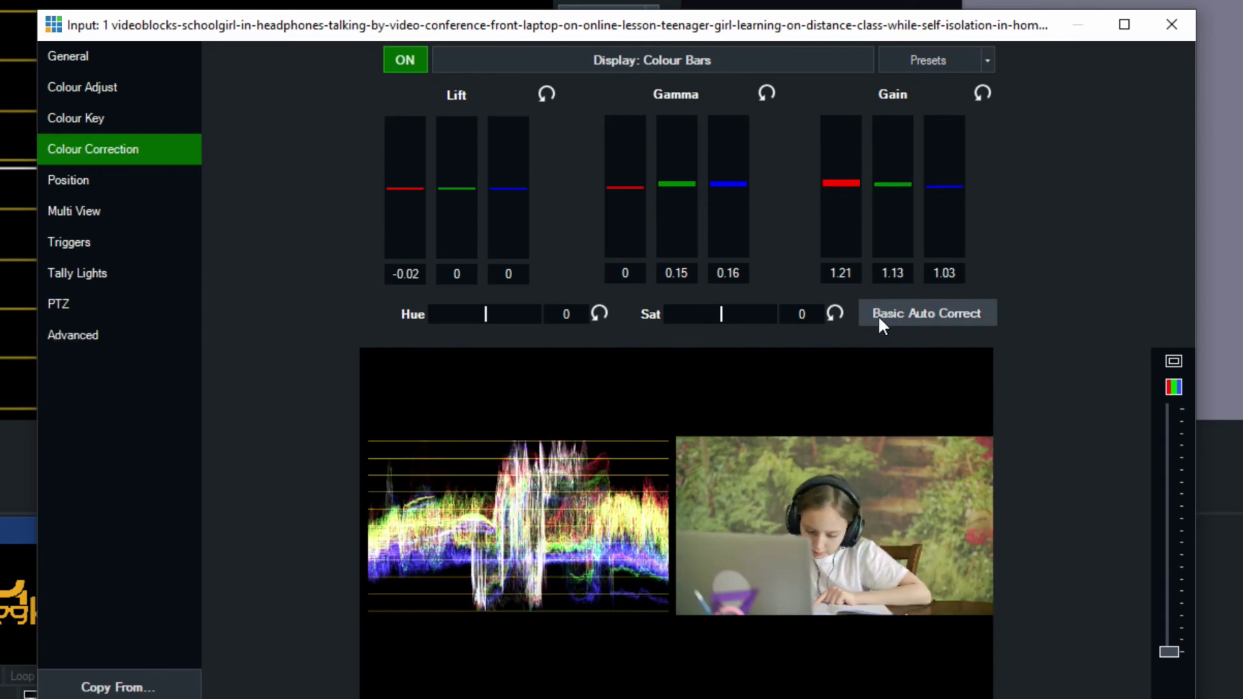
{"action": "left_click_drag", "start_coordinate": [841, 200], "coordinate": [856, 234]}
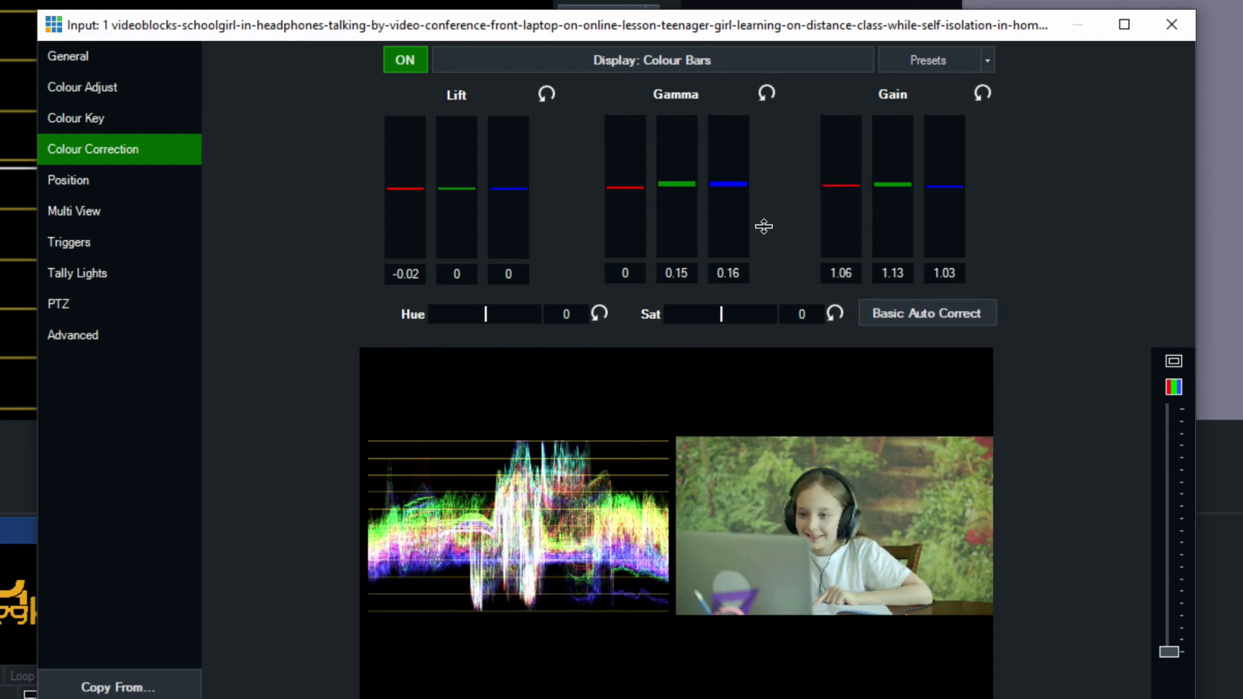
In Colour Wheels view, set Gamma to -0.02/0.07/0.01, toggling correction off and on to compare.
{"action": "left_click", "coordinate": [636, 58]}
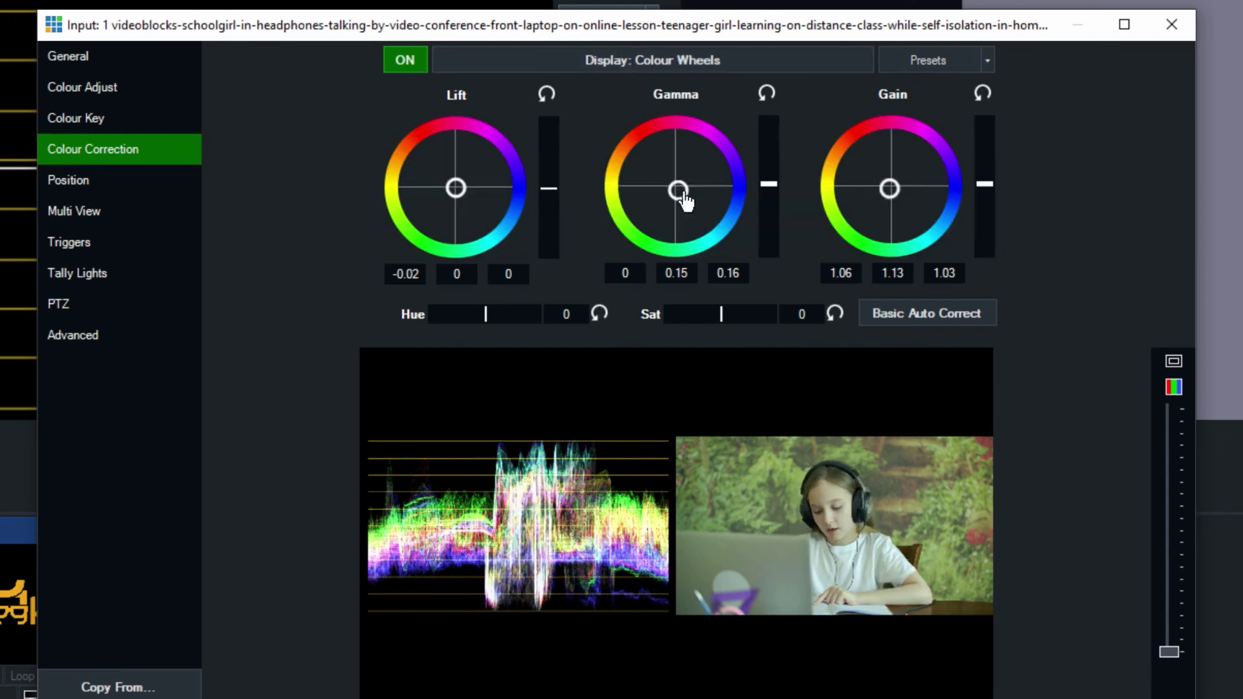
{"action": "mouse_move", "coordinate": [678, 192]}
{"action": "left_mouse_down"}
{"action": "mouse_move", "coordinate": [650, 160]}
{"action": "mouse_move", "coordinate": [690, 203]}
{"action": "left_mouse_up"}
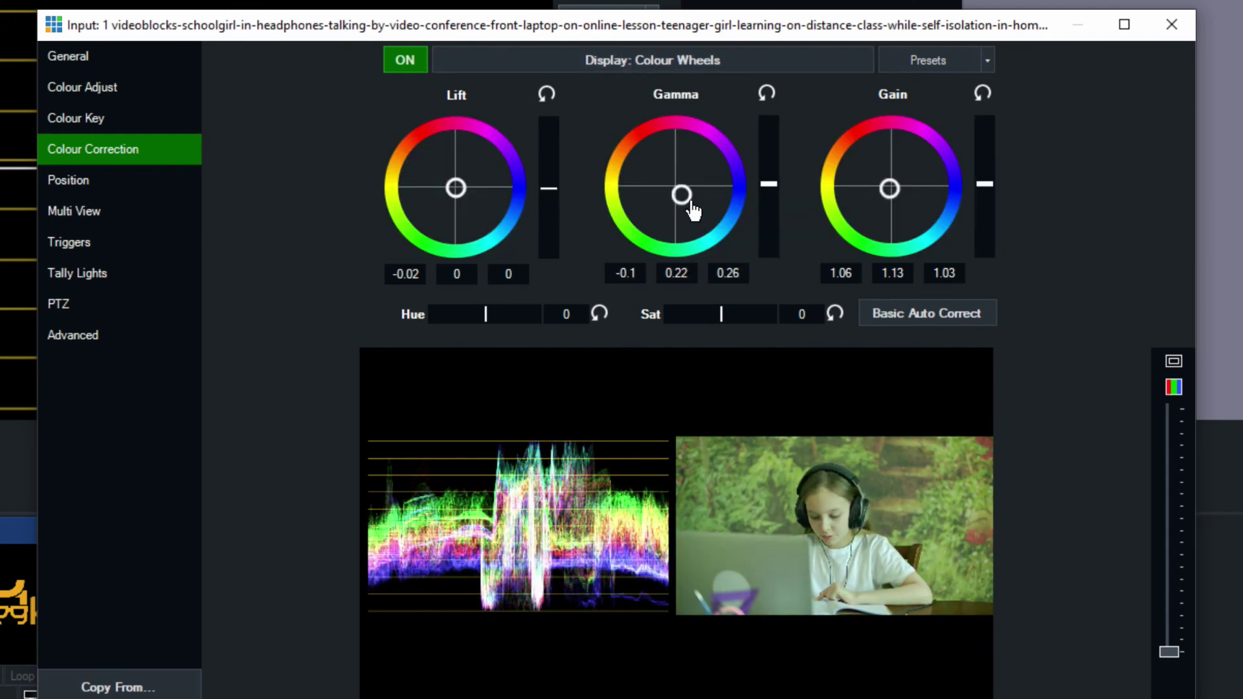
{"action": "left_click", "coordinate": [402, 64]}
{"action": "left_click", "coordinate": [406, 64]}
{"action": "left_click", "coordinate": [408, 65]}
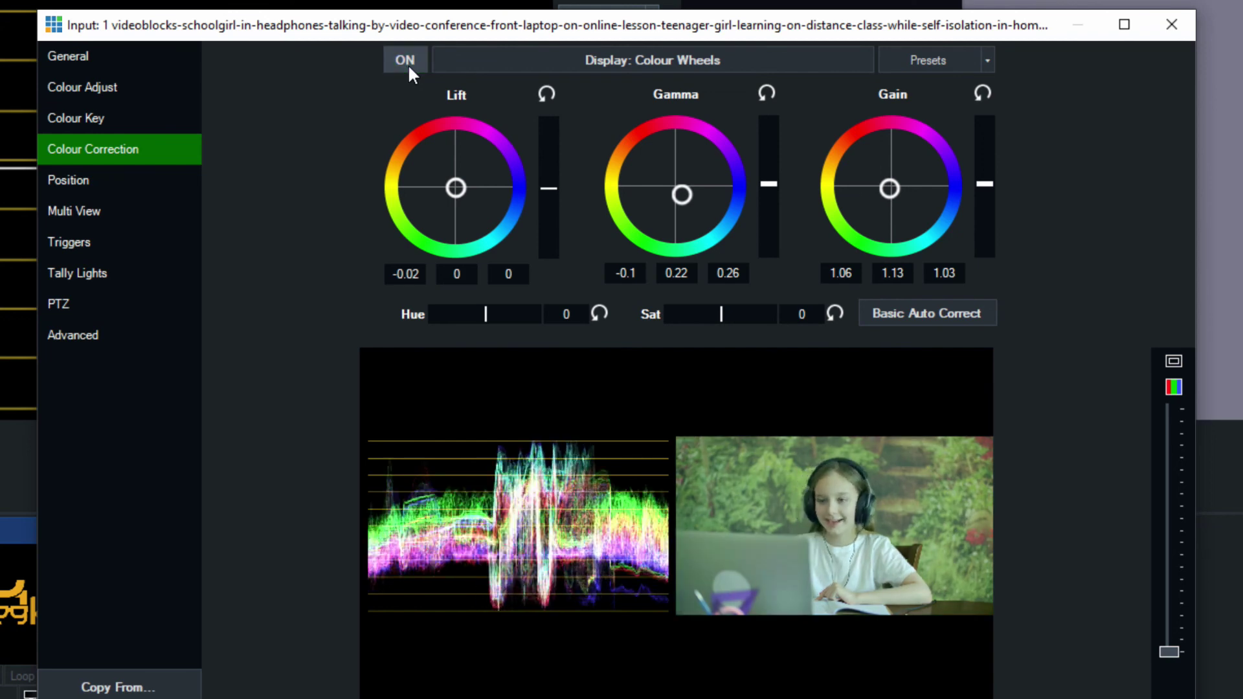
{"action": "left_click", "coordinate": [407, 65]}
{"action": "left_click", "coordinate": [407, 65]}
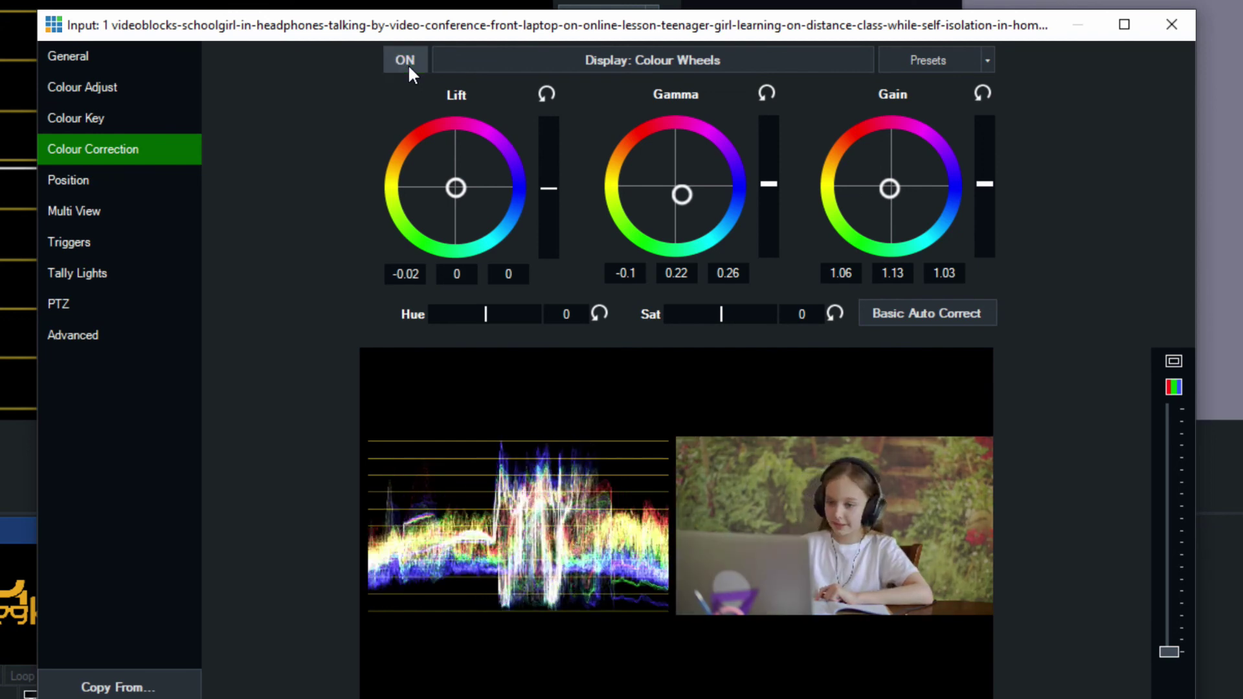
{"action": "left_click", "coordinate": [408, 64]}
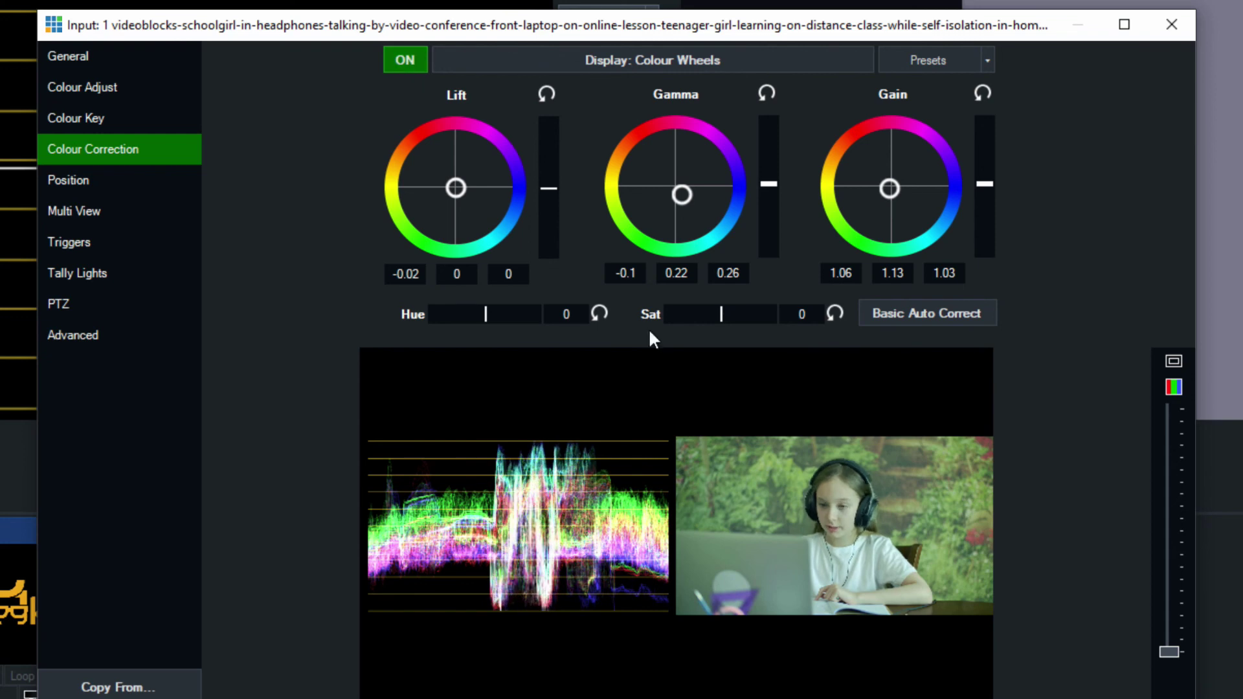
{"action": "left_click_drag", "start_coordinate": [763, 167], "coordinate": [760, 174]}
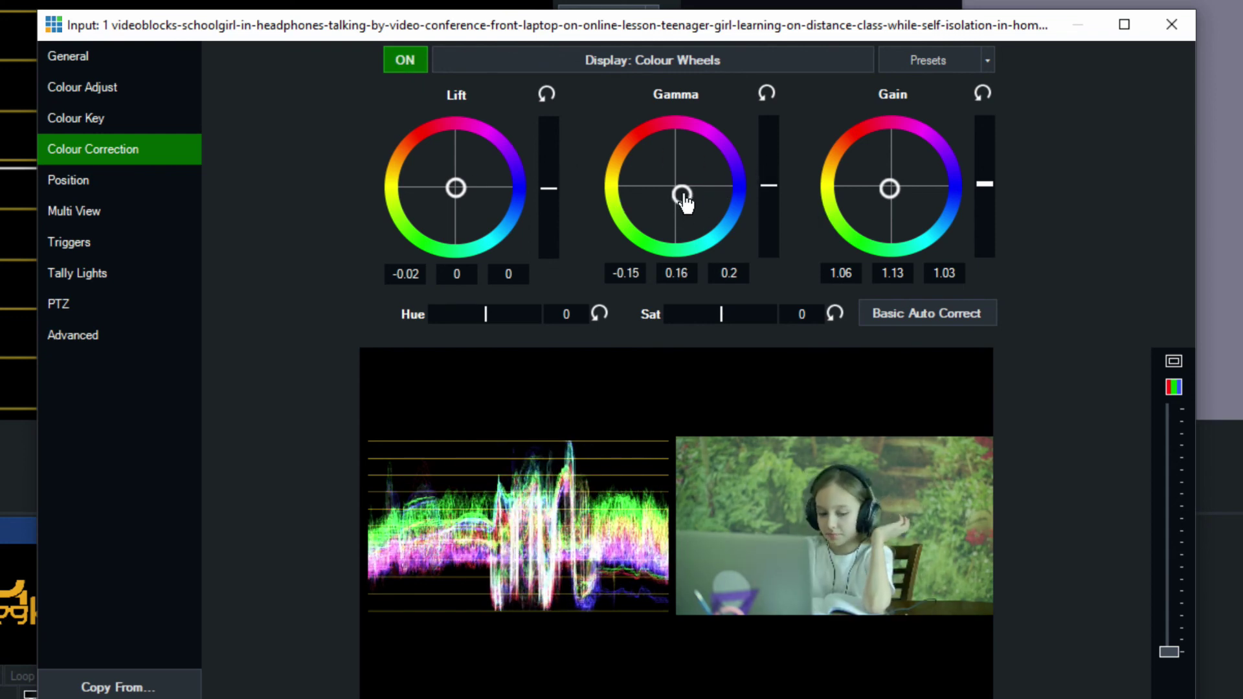
{"action": "left_click_drag", "start_coordinate": [682, 195], "coordinate": [658, 171]}
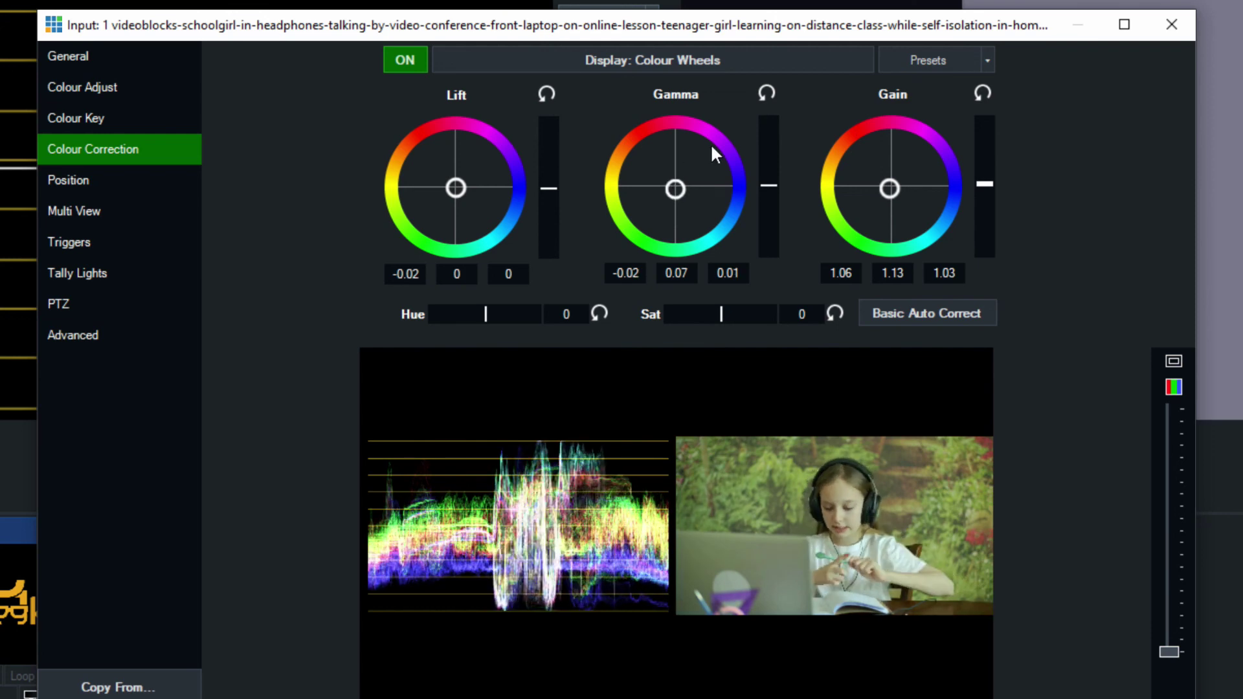
Save the correction as preset 'GOOD COLOR' and confirm it appears in the Presets list.
{"action": "left_click", "coordinate": [987, 61]}
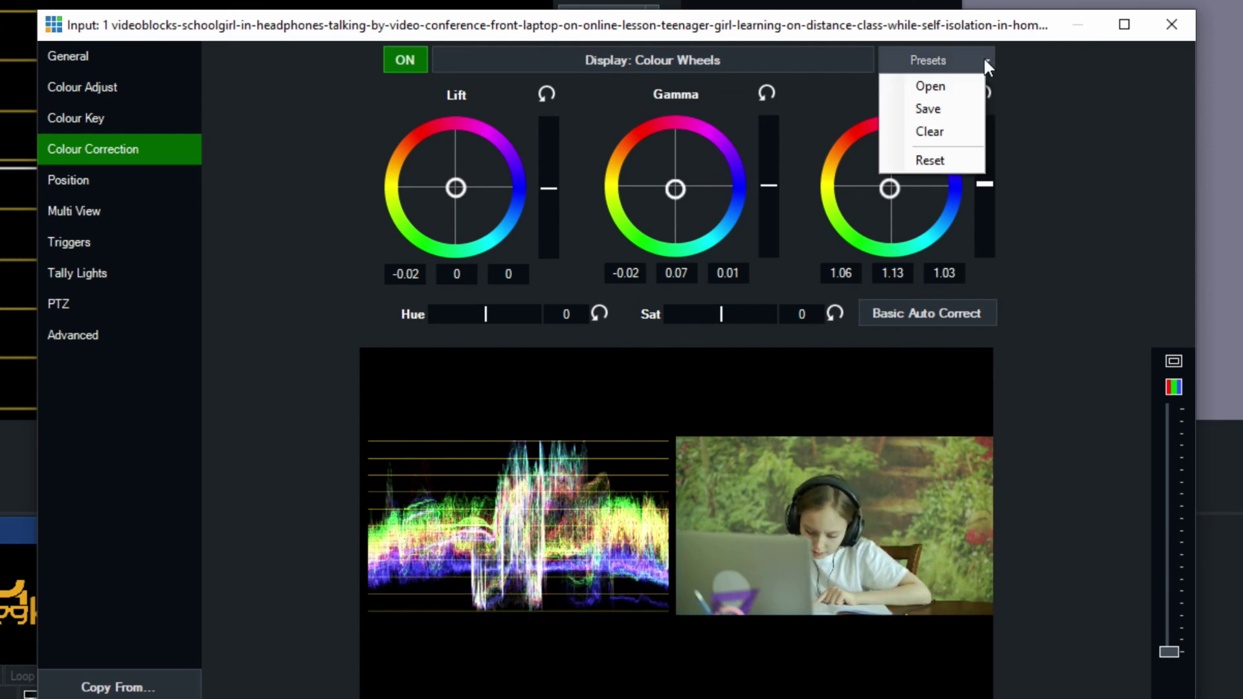
{"action": "left_click", "coordinate": [927, 112]}
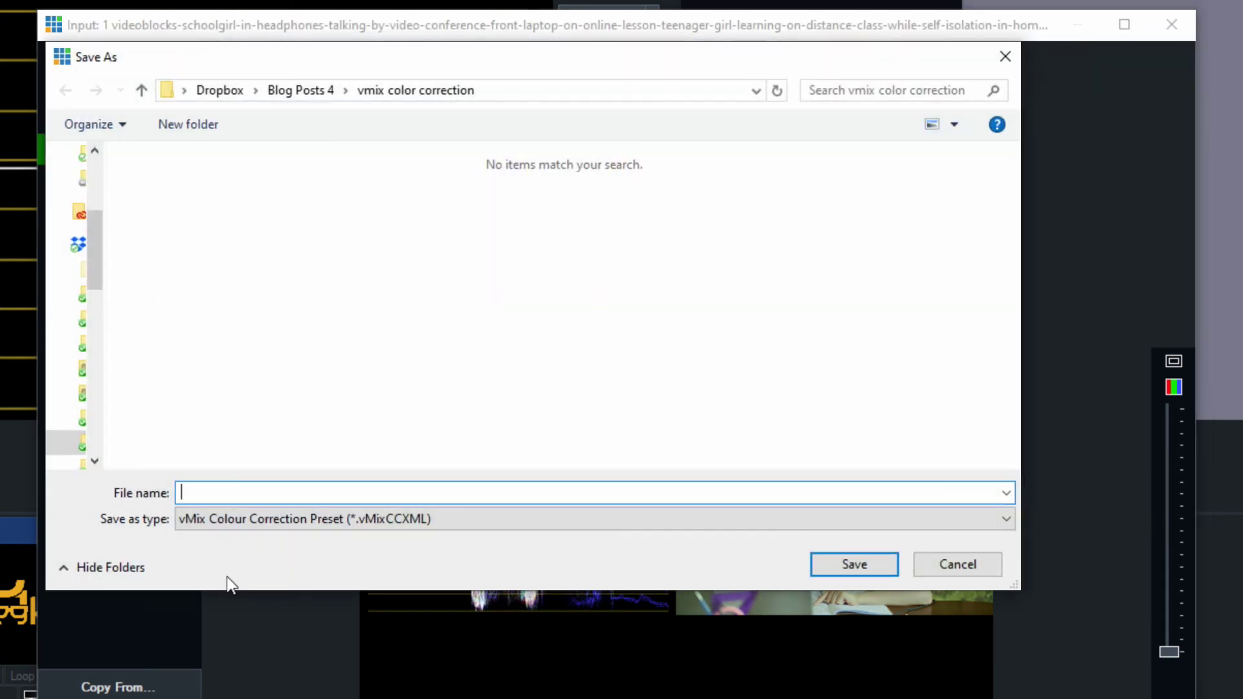
{"action": "type", "text": "GOOD COLOR"}
{"action": "key", "text": "Return"}
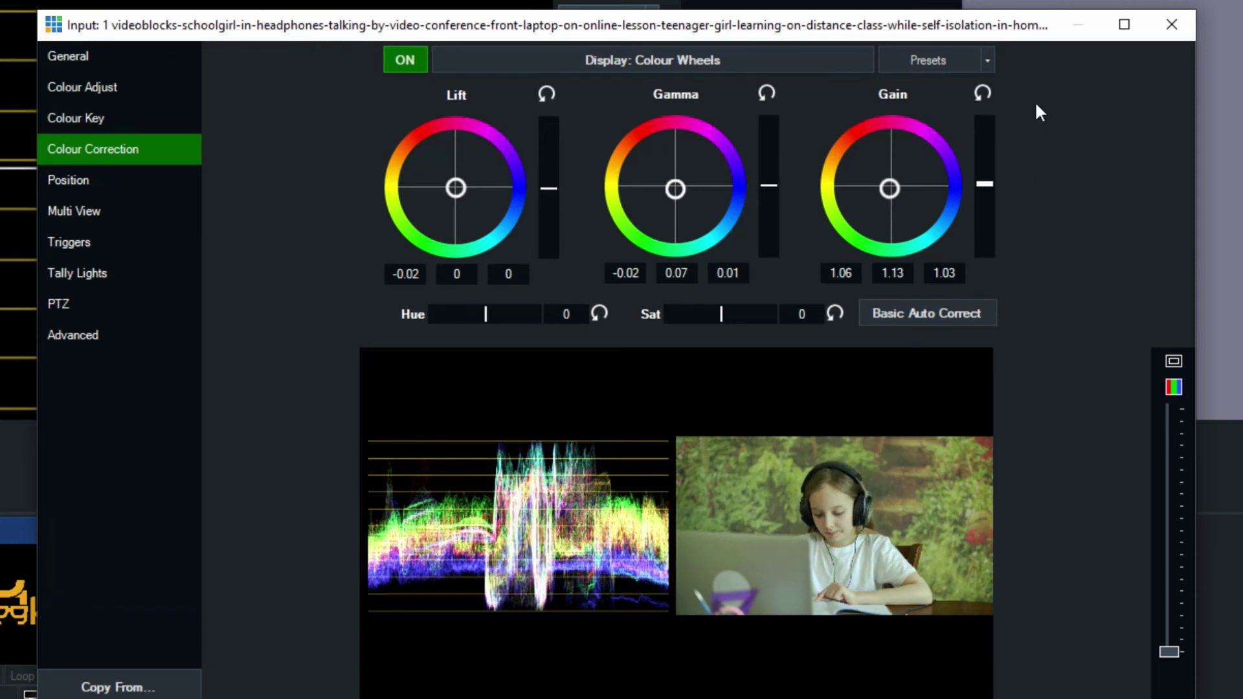
{"action": "left_click", "coordinate": [987, 61]}
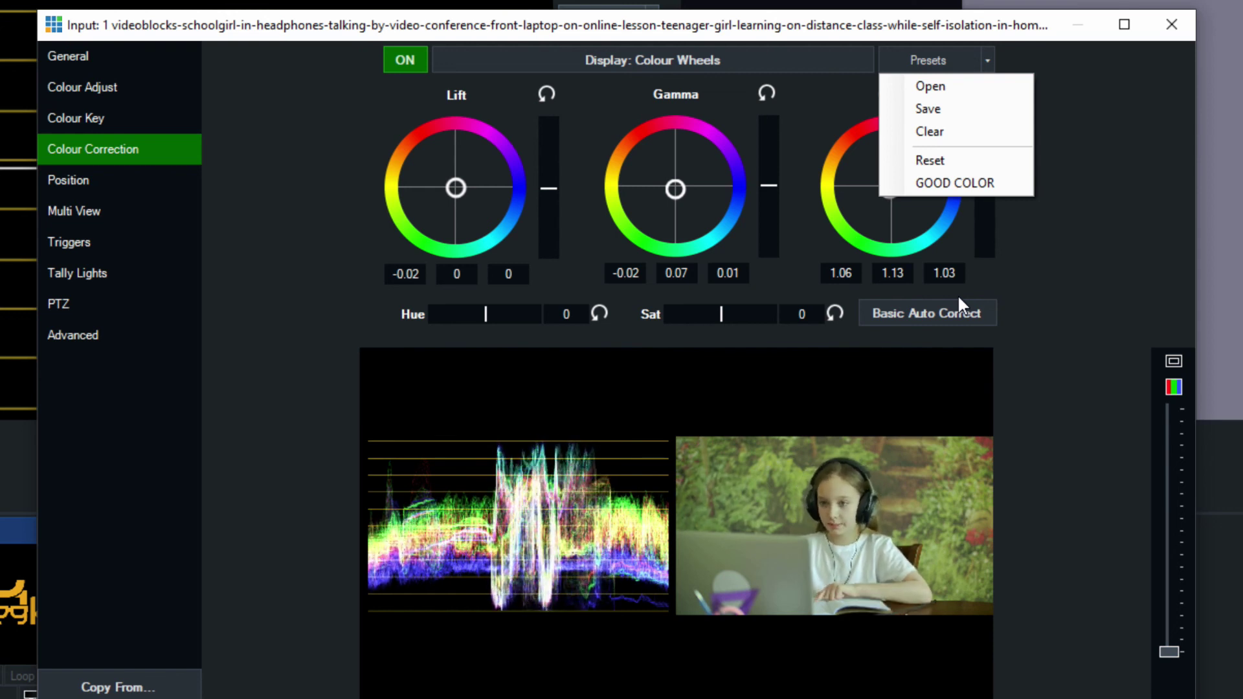
{"action": "left_click", "coordinate": [1060, 308]}
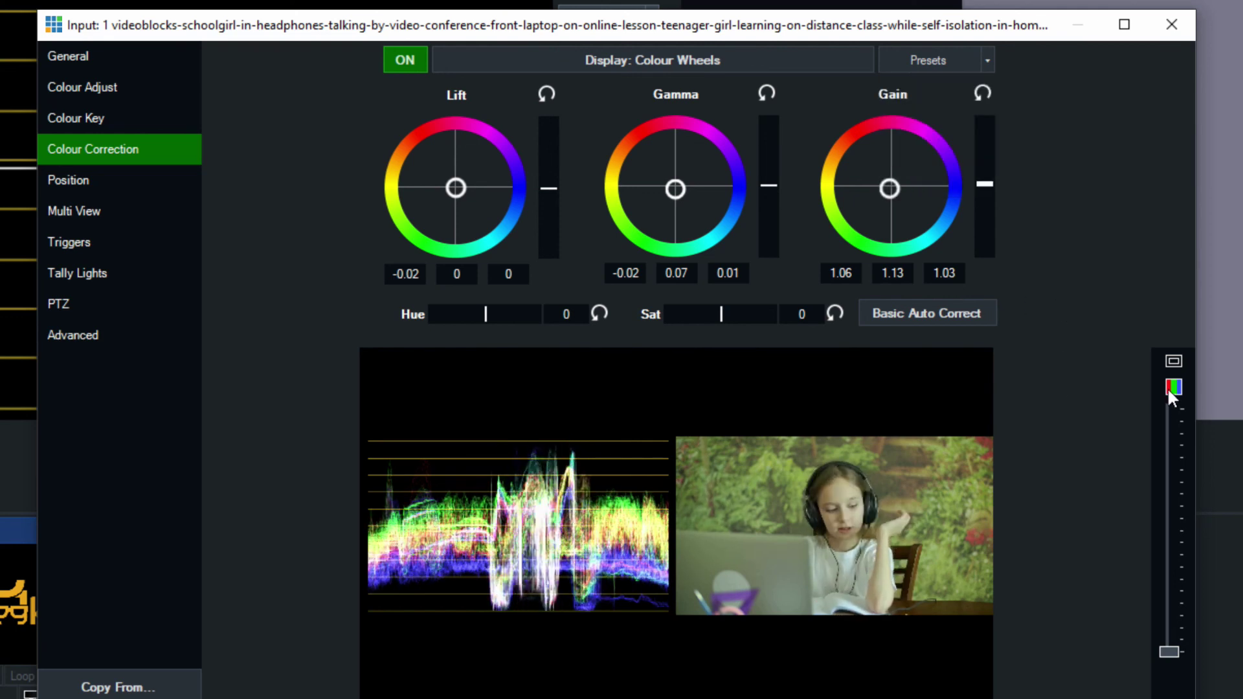